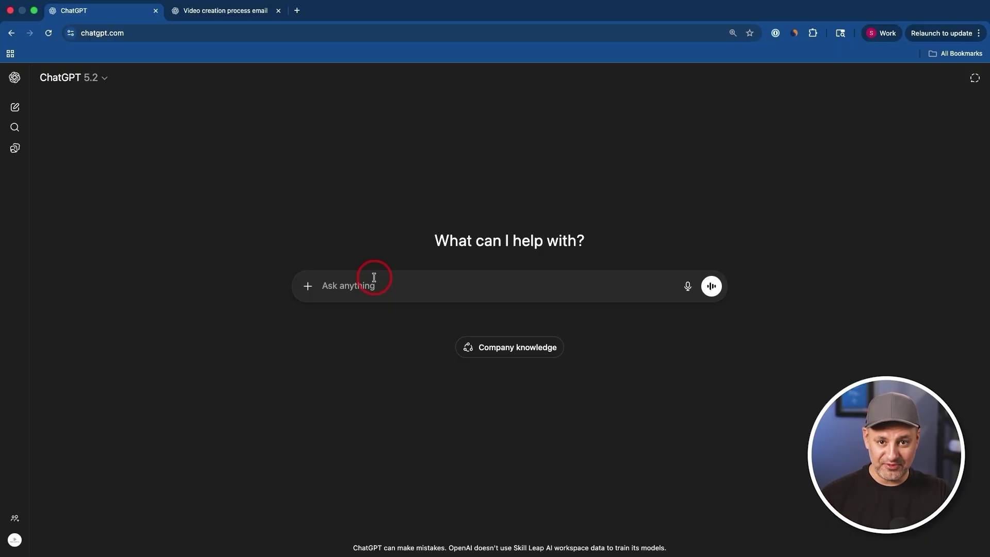
# - Ask ChatGPT to rate the pasted team email's tone, style, format and reading level
pyautogui.write('analyze this for tone, style, format and reading level.')
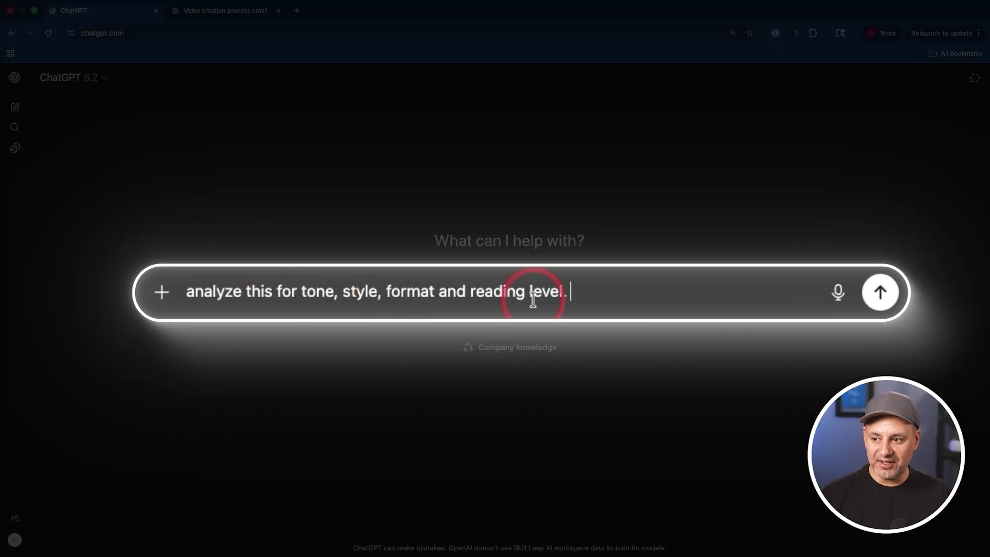
pyautogui.hotkey('shift', 'Return')
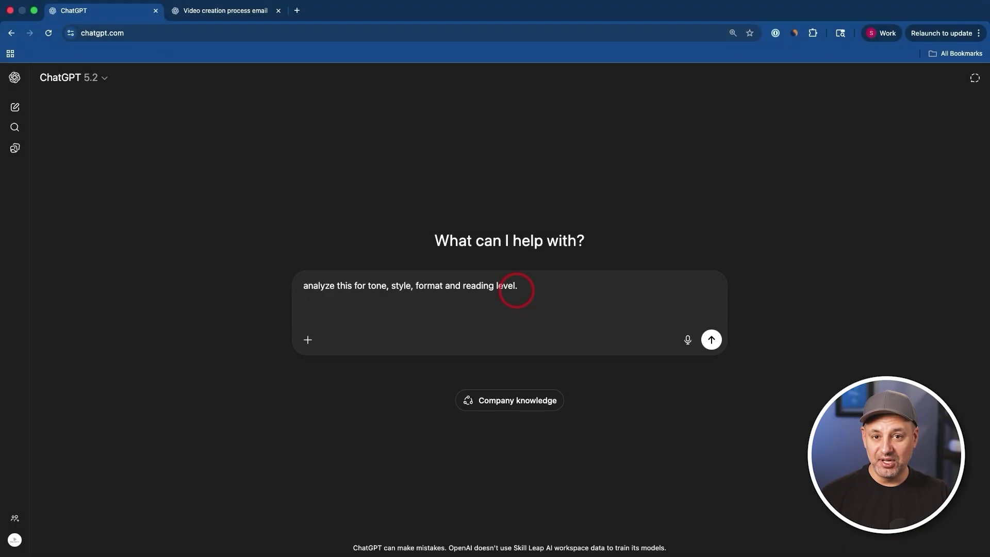
pyautogui.press('super+v')
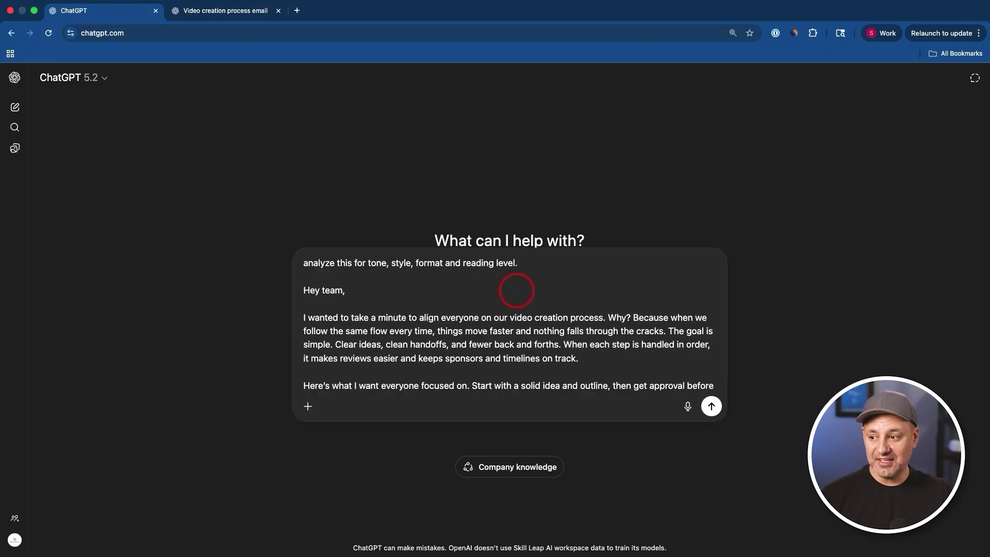
pyautogui.scroll(-2, 427, 325)
pyautogui.scroll(2, 427, 325)
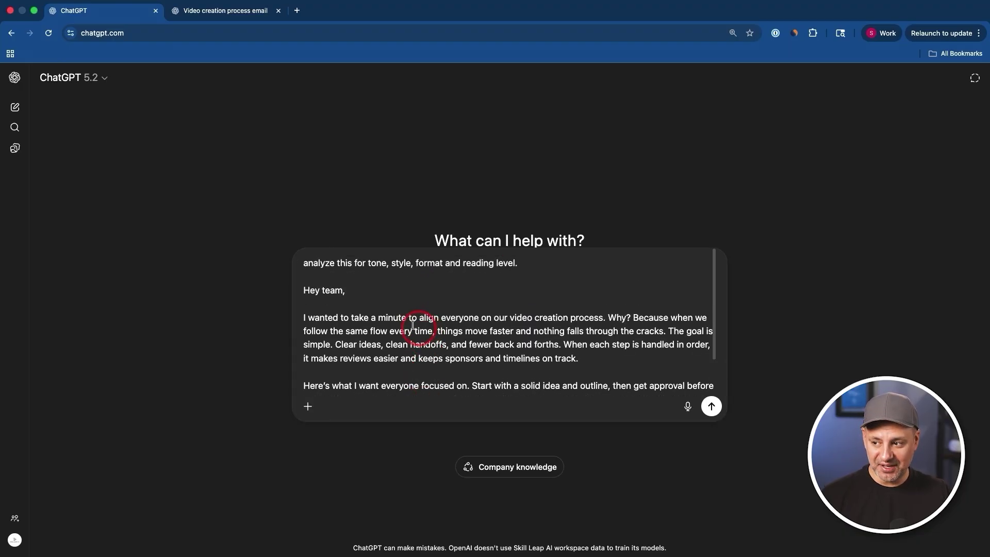
pyautogui.click(712, 407)
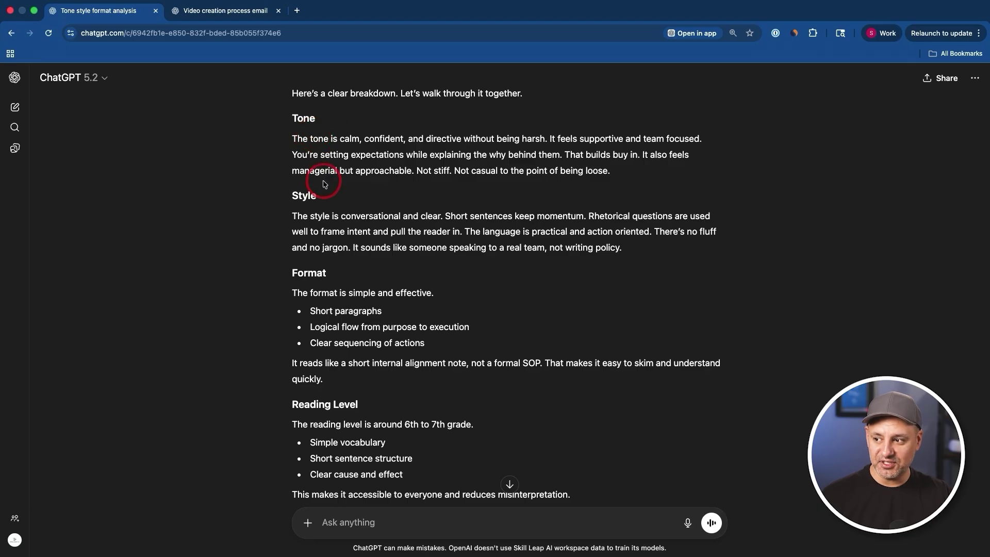
pyautogui.scroll(-2, 323, 180)
pyautogui.scroll(-2, 403, 400)
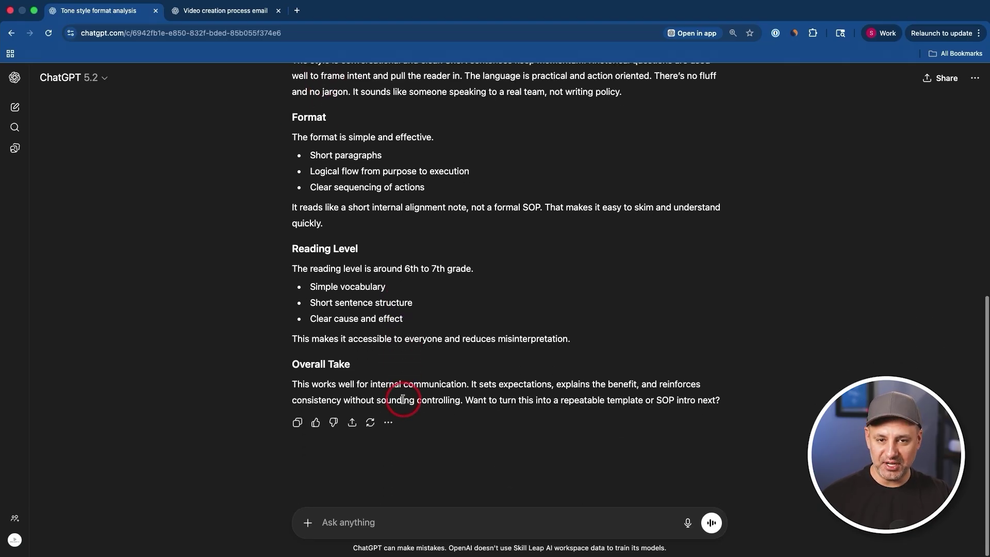
# - Ask ChatGPT to remember this writing style for future team emails
pyautogui.click(438, 518)
pyautogui.write('remember my writing style for emails to my team and store to memory. so any time I ask you to write an email to my team, use this information.')
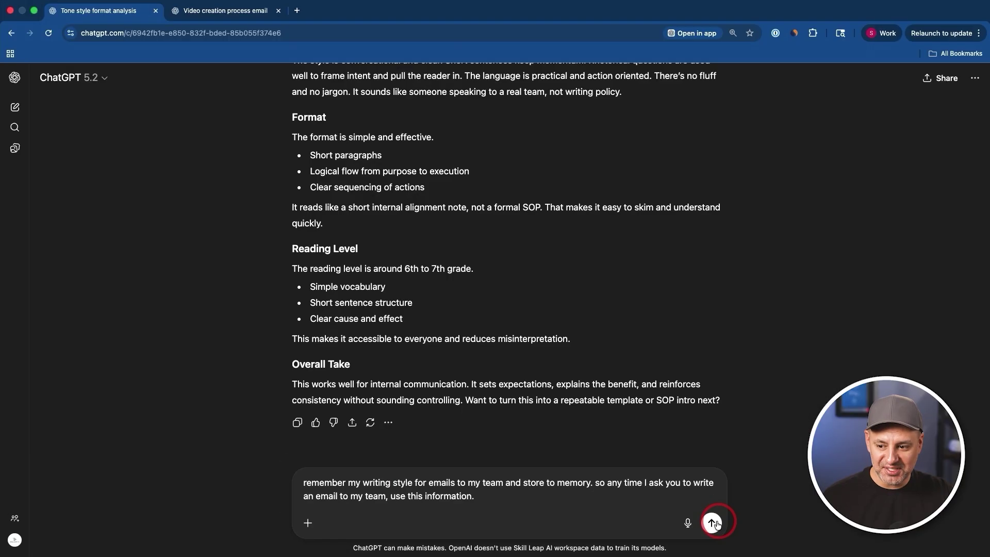
pyautogui.click(711, 523)
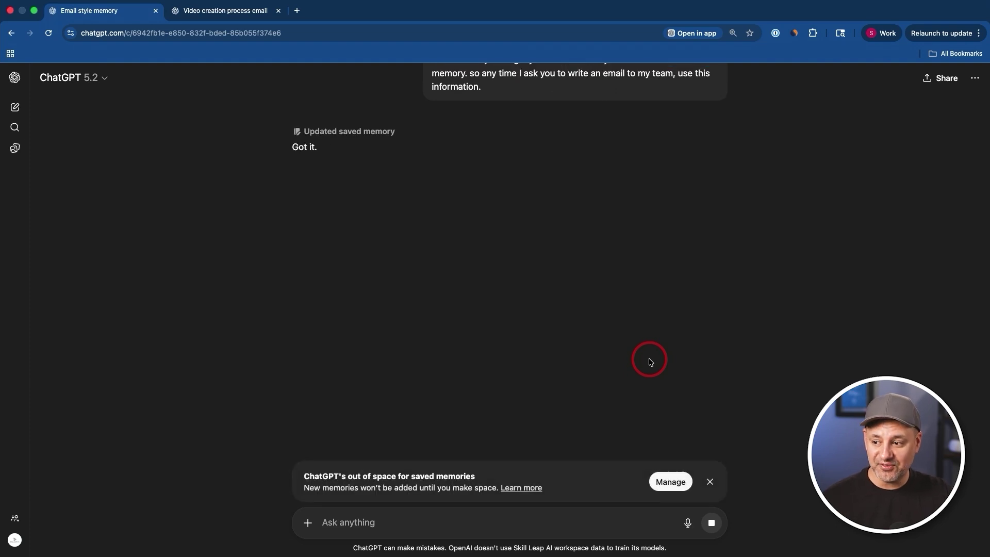
# - Review the 'Updated saved memory' entry, then dismiss it
pyautogui.click(351, 133)
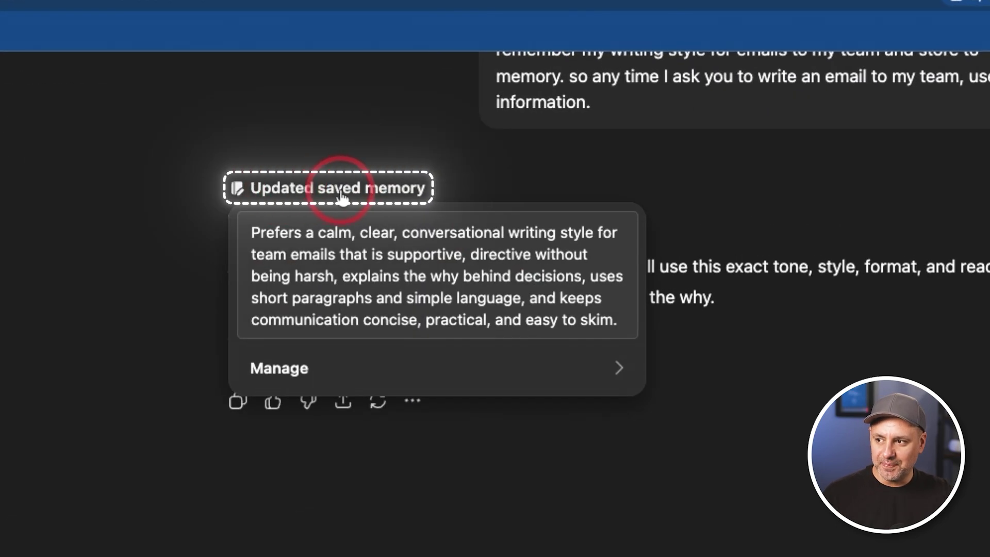
pyautogui.click(756, 210)
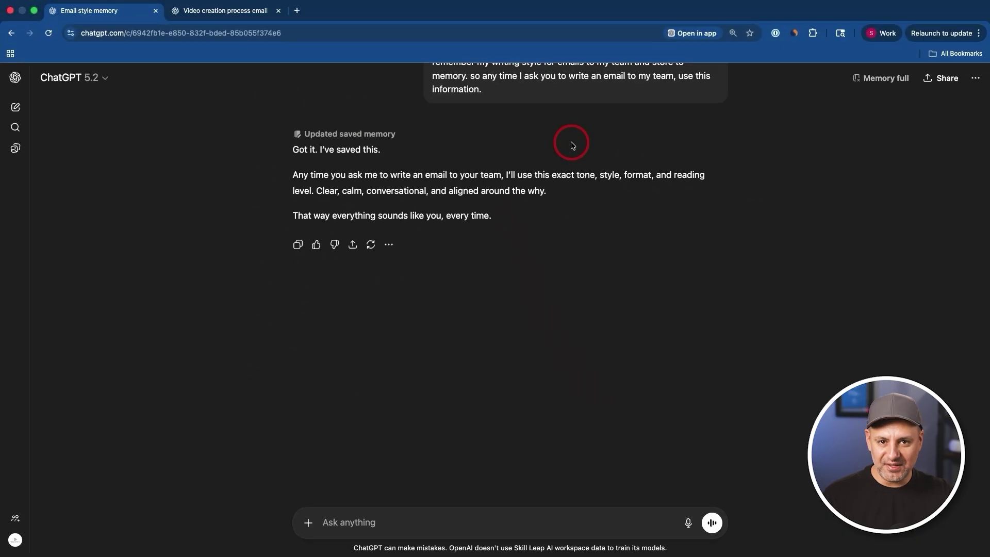
pyautogui.scroll(-1, 445, 519)
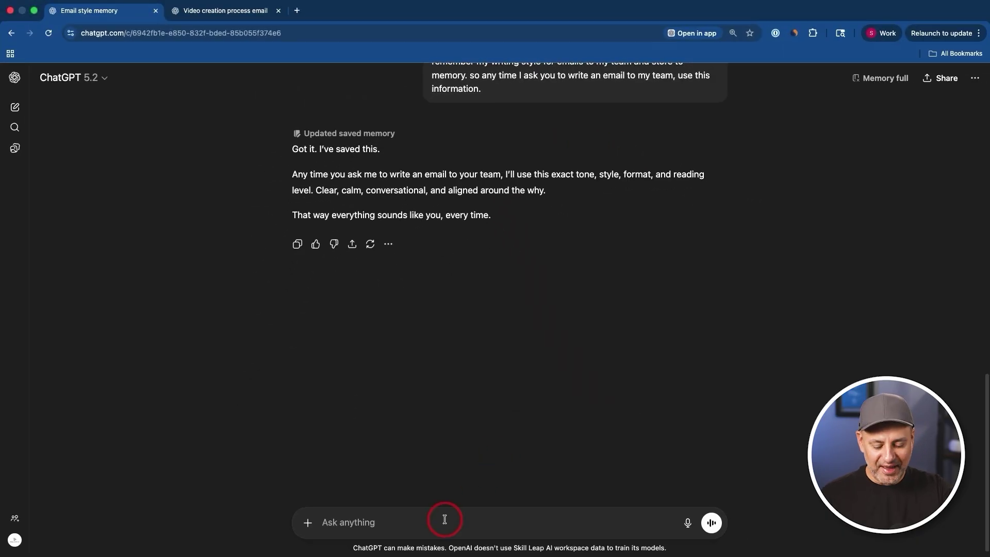
# - Begin a new prompt requesting a team email about the January AI fluency course
pyautogui.click(445, 519)
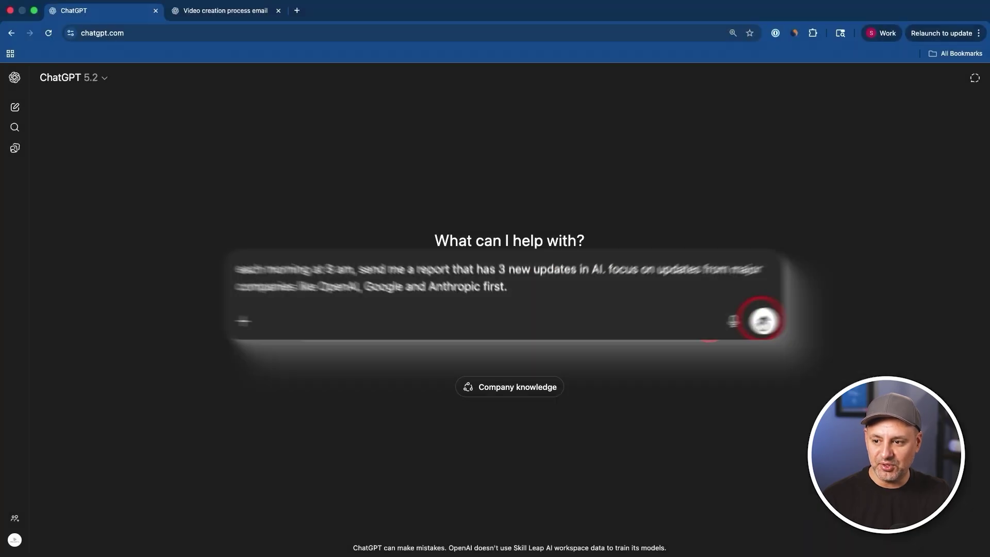
# - Send the daily 8 AM three-AI-updates report request and view the scheduled task's options
pyautogui.click(841, 313)
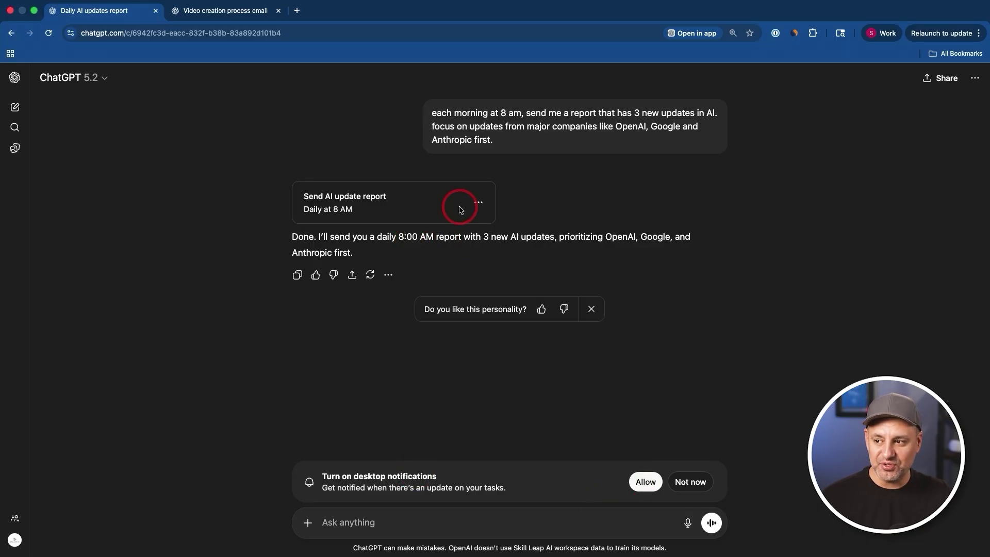
pyautogui.click(479, 205)
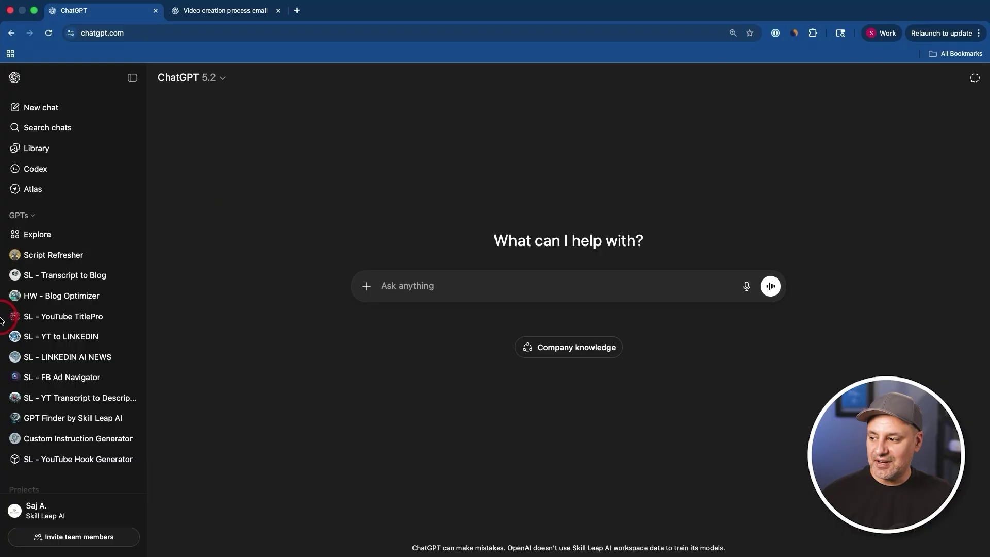
# - Start a new project from the sidebar's Projects section and check its settings
pyautogui.scroll(-3, 88, 338)
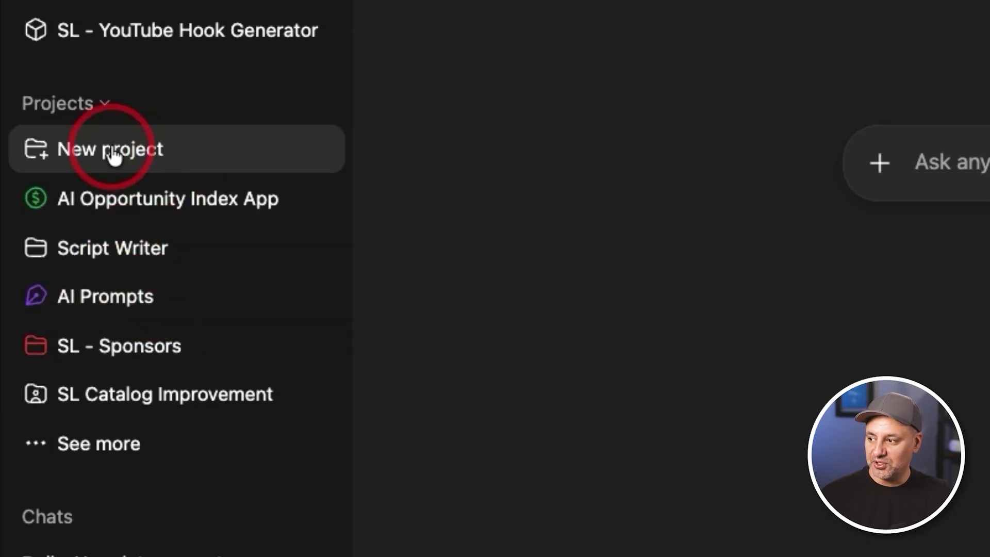
pyautogui.click(75, 161)
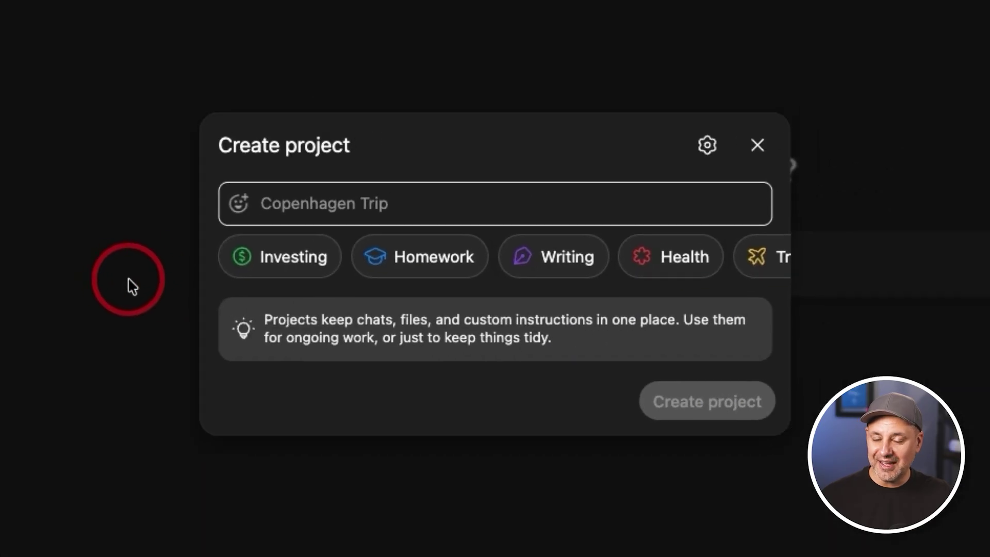
pyautogui.click(708, 151)
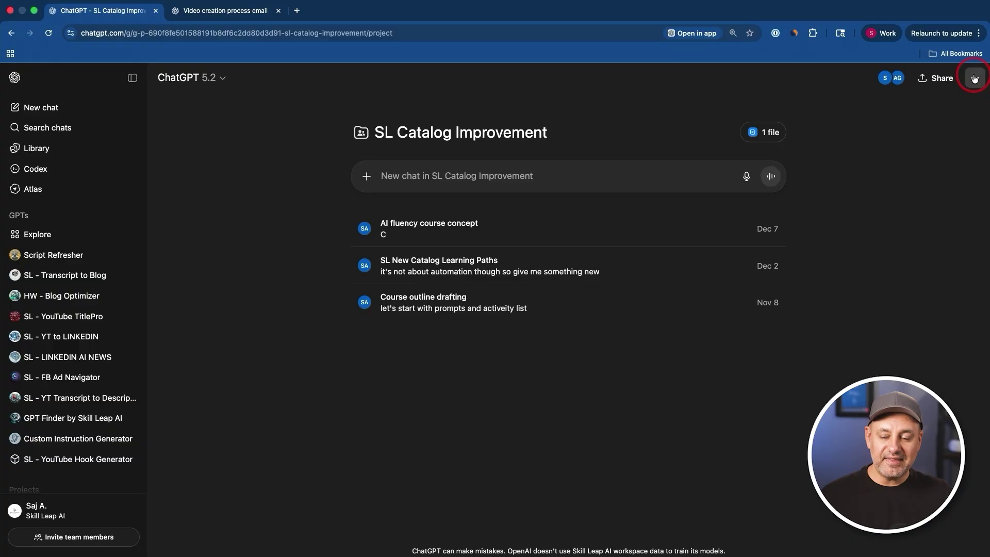
# - Open and cancel the project's custom instructions, then view the attached Ai Scaling Systems Pillar (1).docx
pyautogui.click(975, 79)
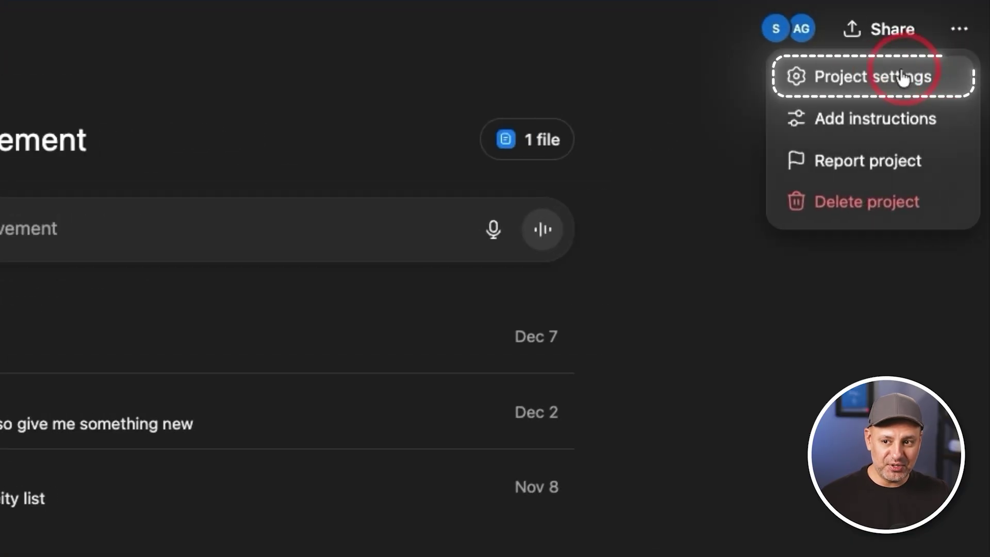
pyautogui.click(846, 119)
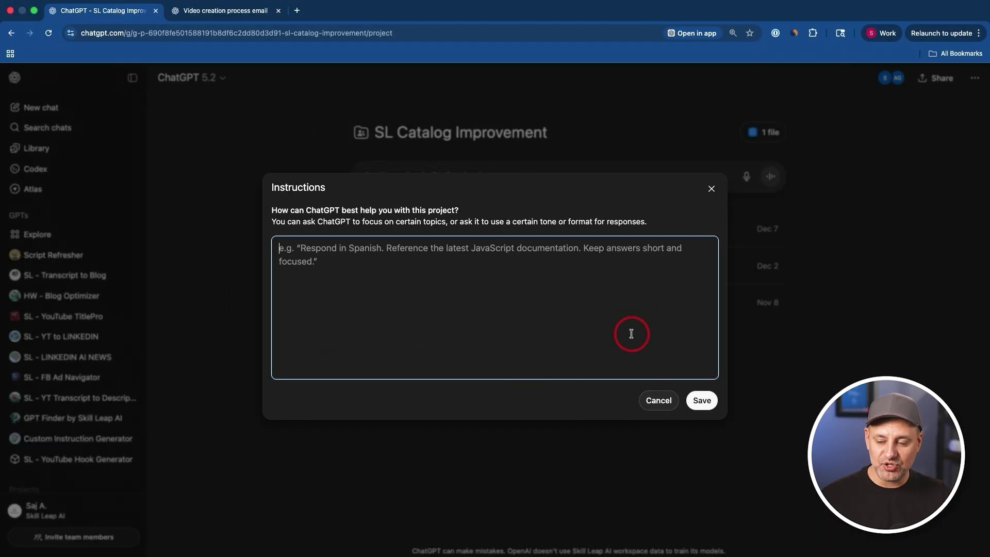
pyautogui.click(658, 400)
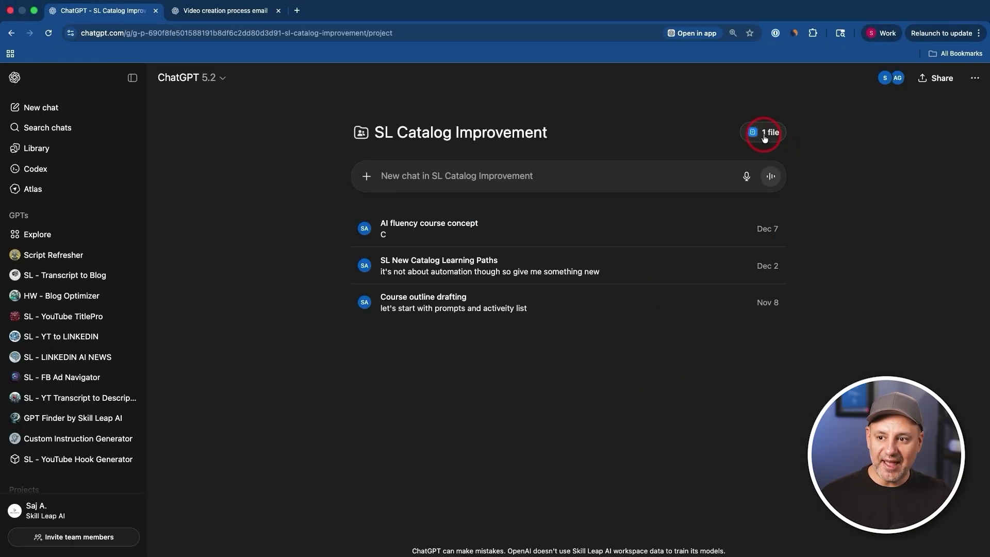
pyautogui.click(769, 135)
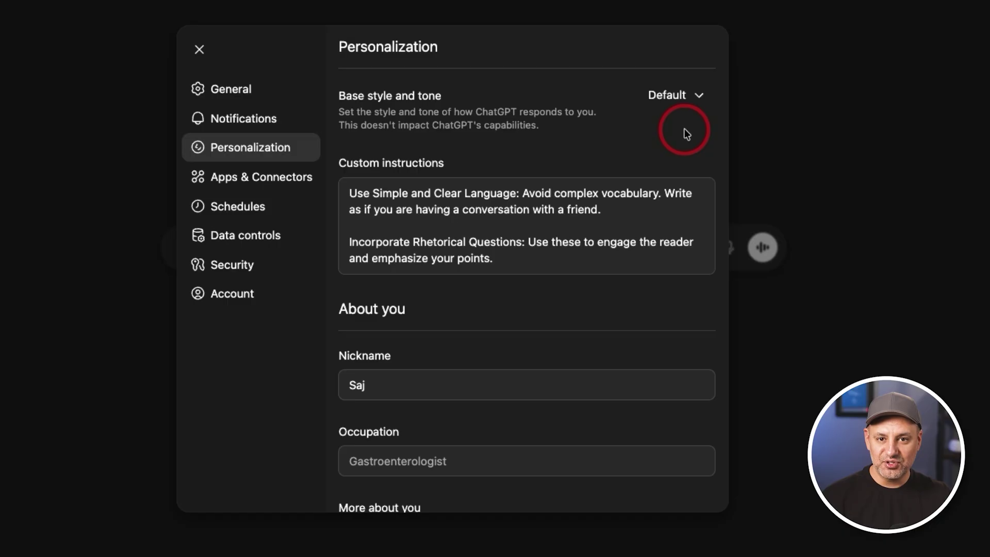
# - Set the Personalization base style and tone to Friendly
pyautogui.click(690, 95)
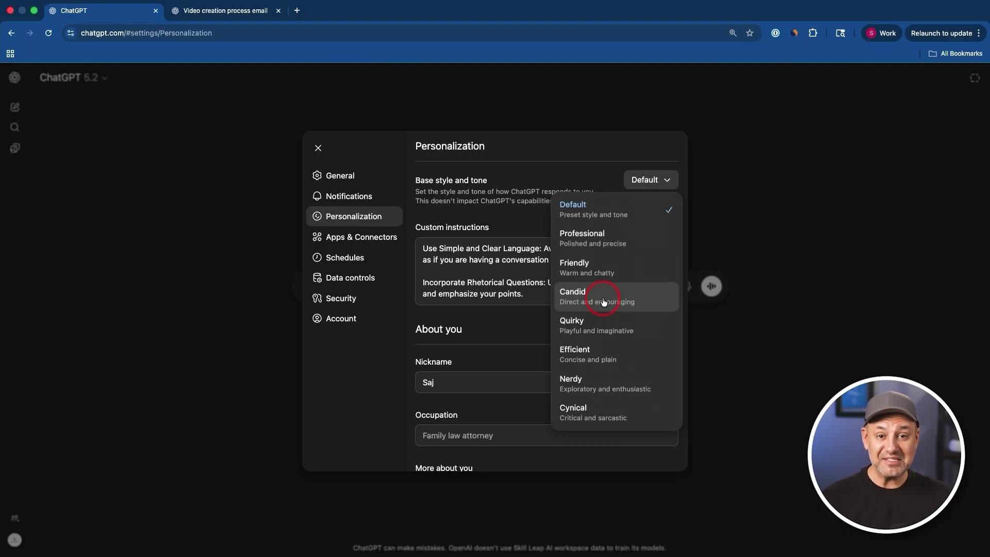
pyautogui.click(474, 273)
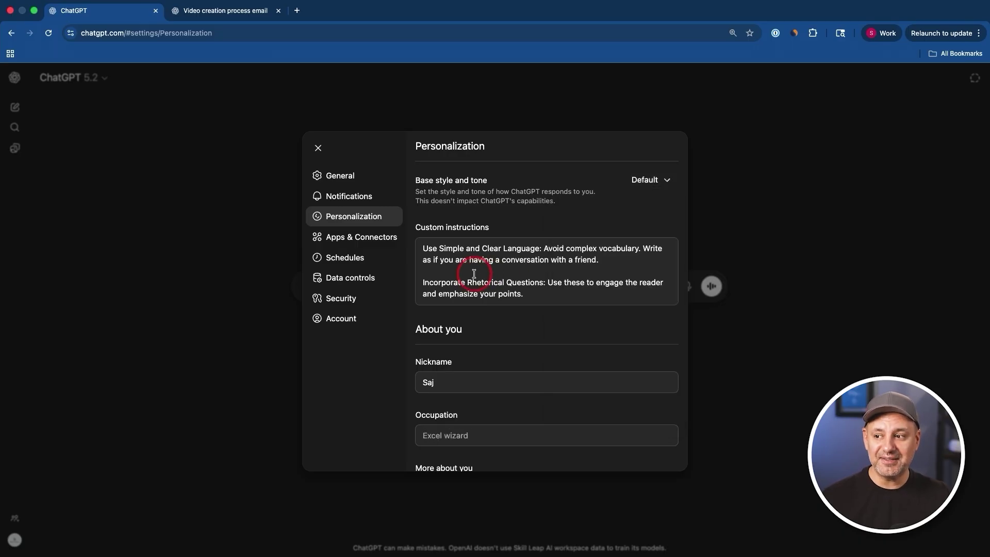
pyautogui.click(663, 180)
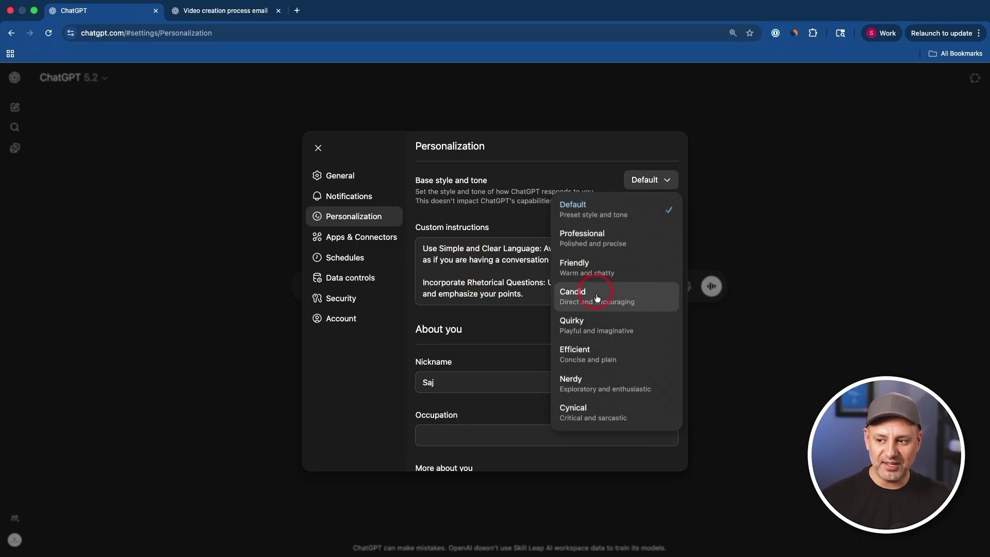
pyautogui.click(596, 263)
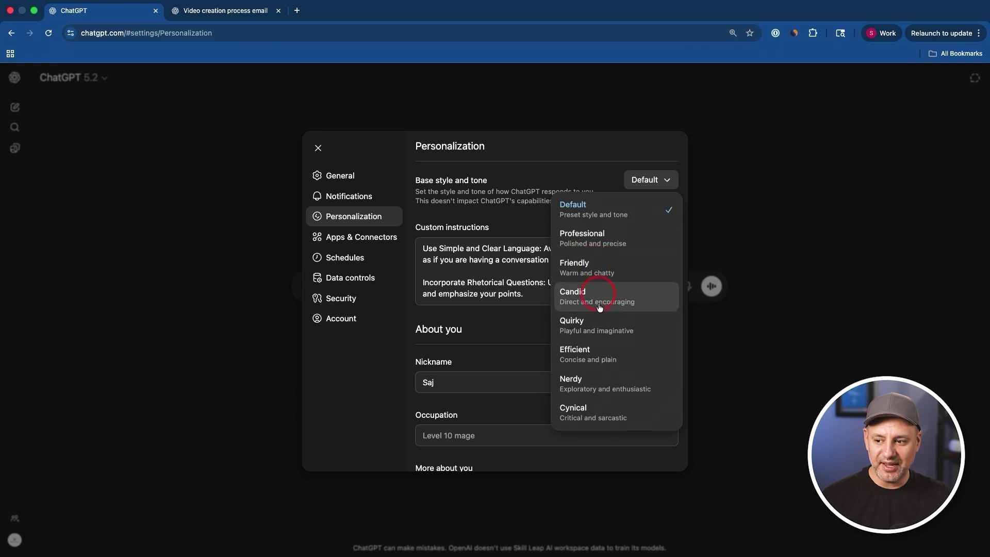
pyautogui.click(621, 243)
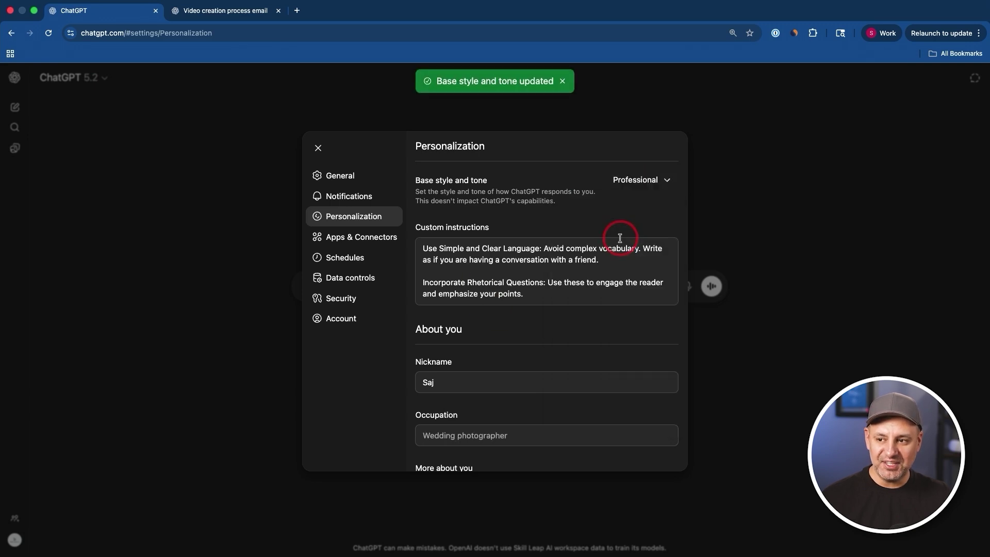
pyautogui.click(647, 183)
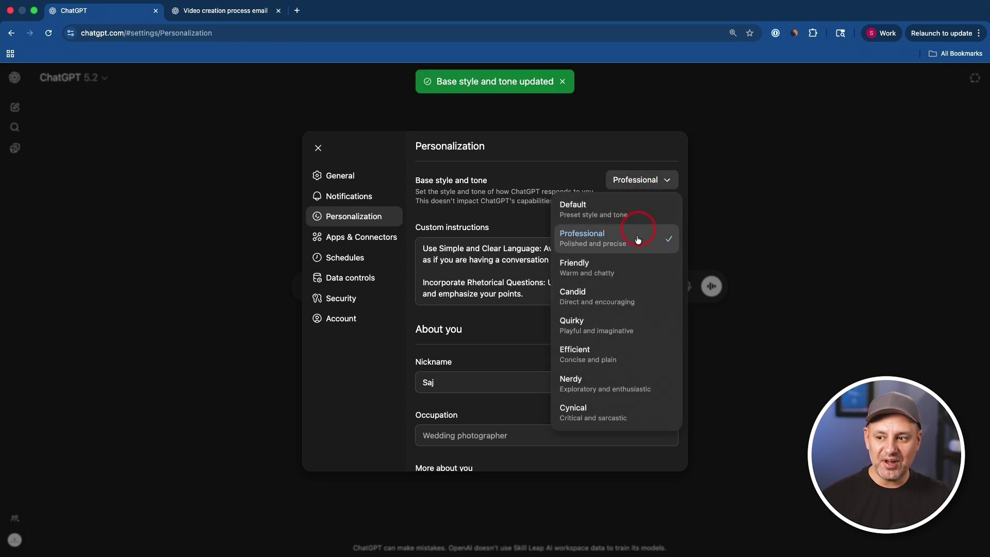
pyautogui.click(621, 272)
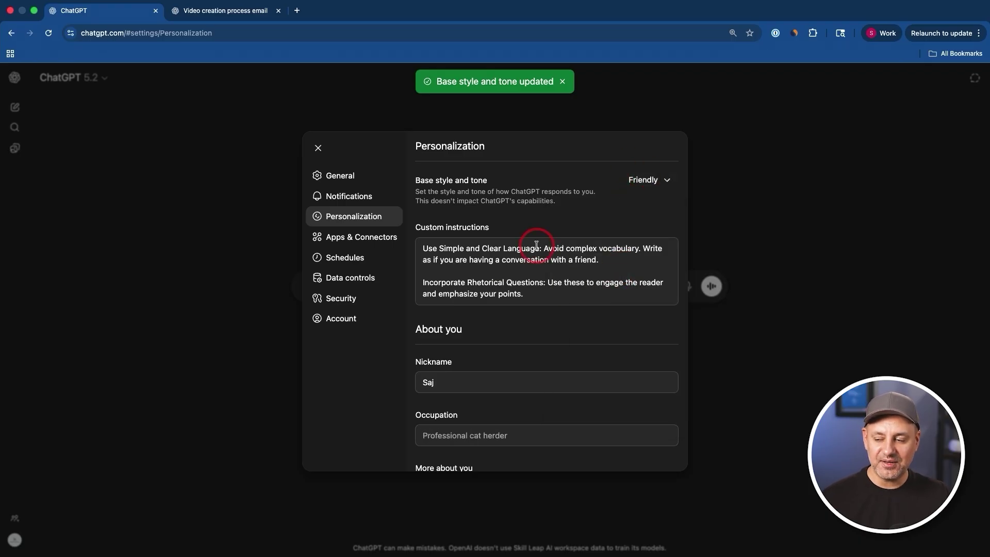
# - Review the custom instructions, leaving the tone on Friendly
pyautogui.scroll(-5, 515, 258)
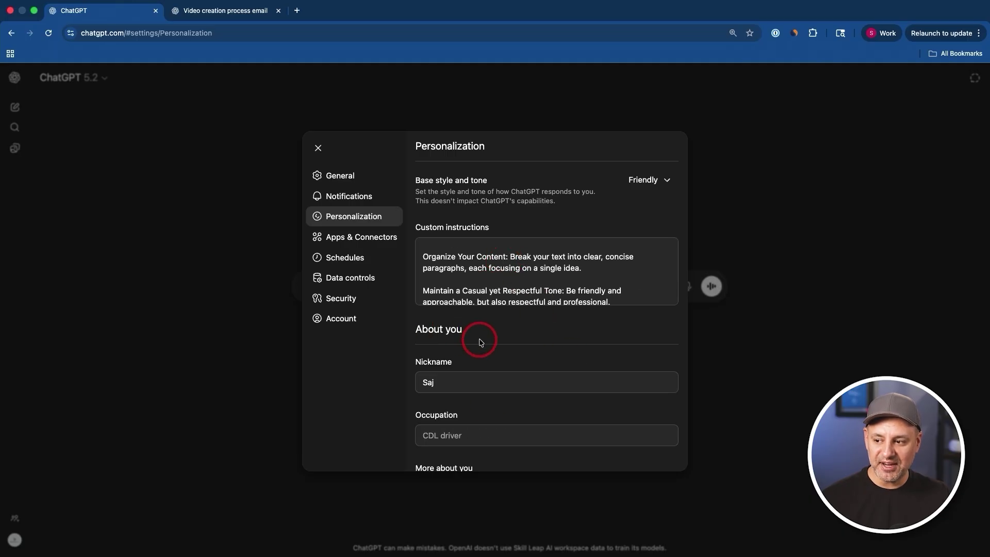
pyautogui.scroll(-3, 504, 354)
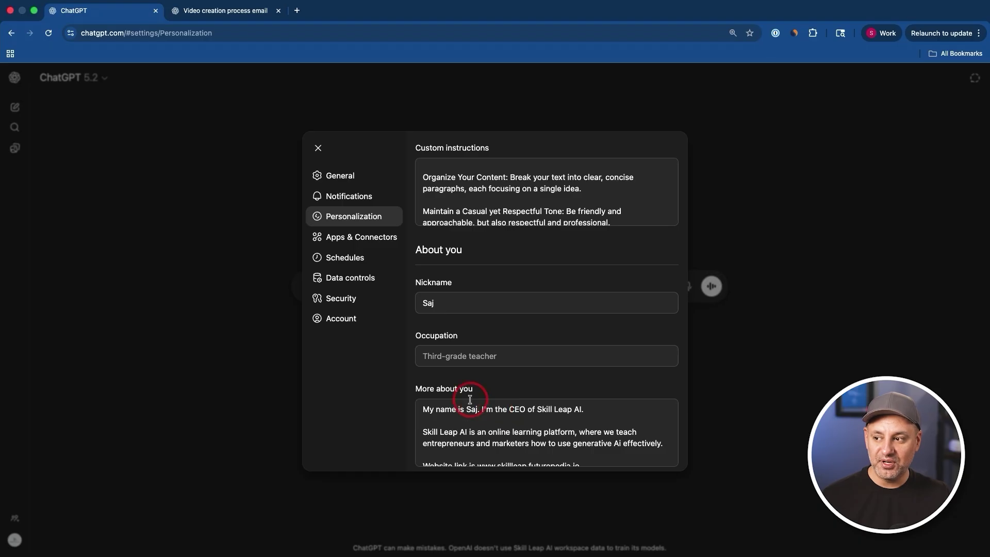
pyautogui.scroll(2, 562, 319)
pyautogui.scroll(1, 563, 321)
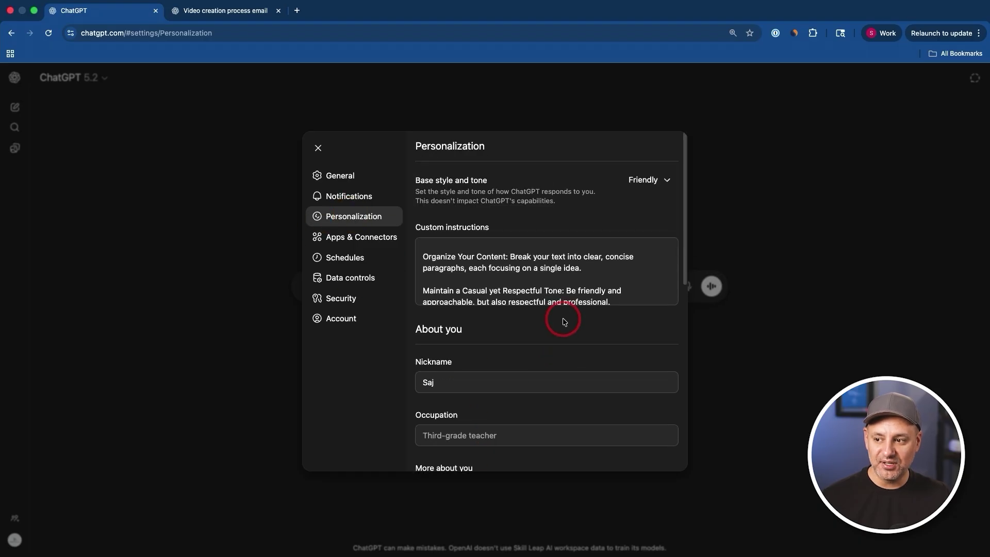
pyautogui.click(651, 179)
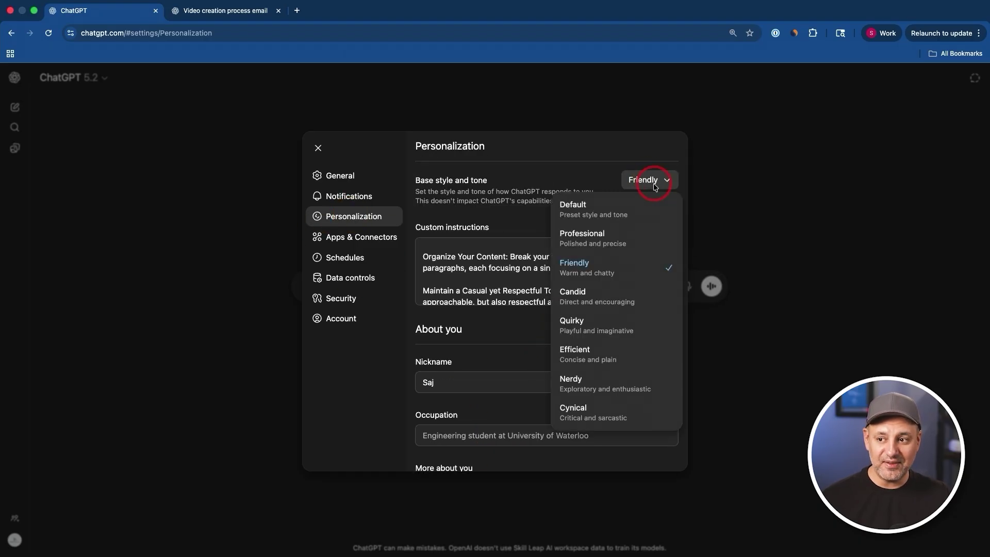
pyautogui.click(657, 186)
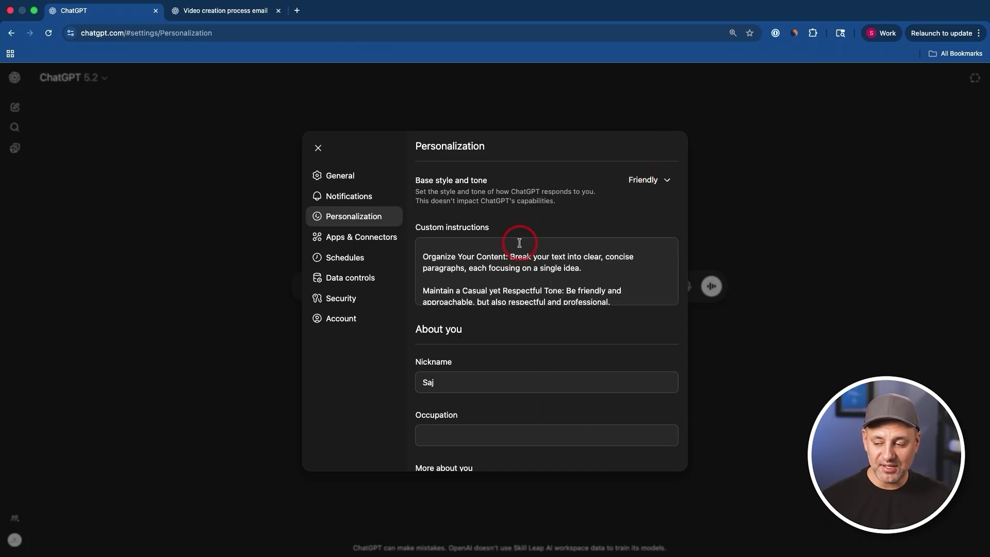
pyautogui.scroll(-2, 507, 391)
pyautogui.scroll(-1, 507, 390)
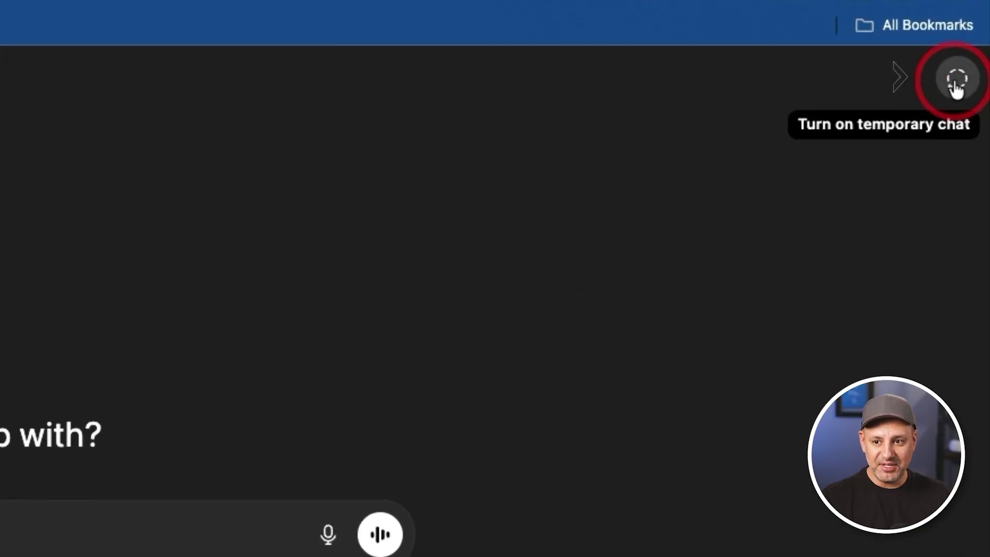
# - Turn on temporary chat from the new-chat page
pyautogui.click(957, 82)
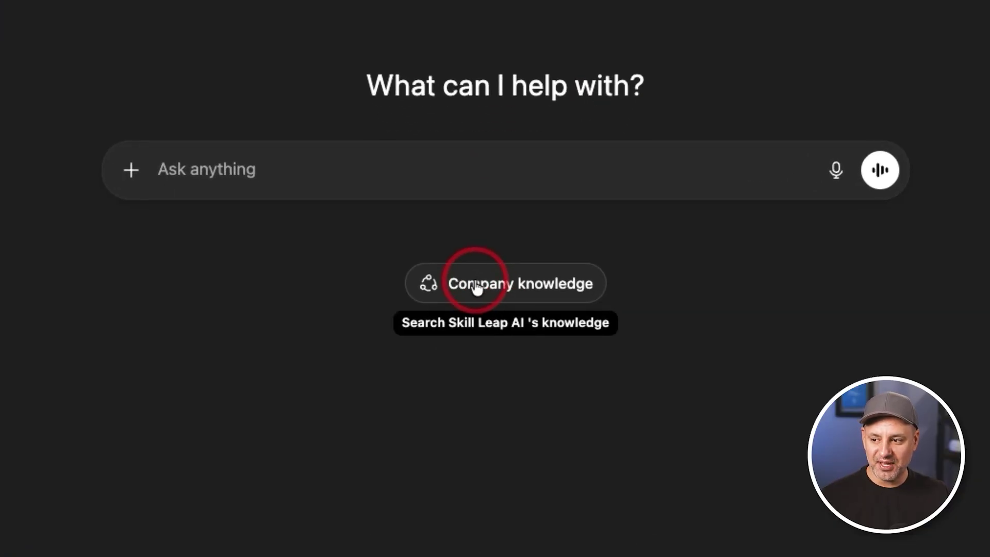
# - Enable Company knowledge for the prompt and check its sources, Dropbox and Google Calendar
pyautogui.click(475, 285)
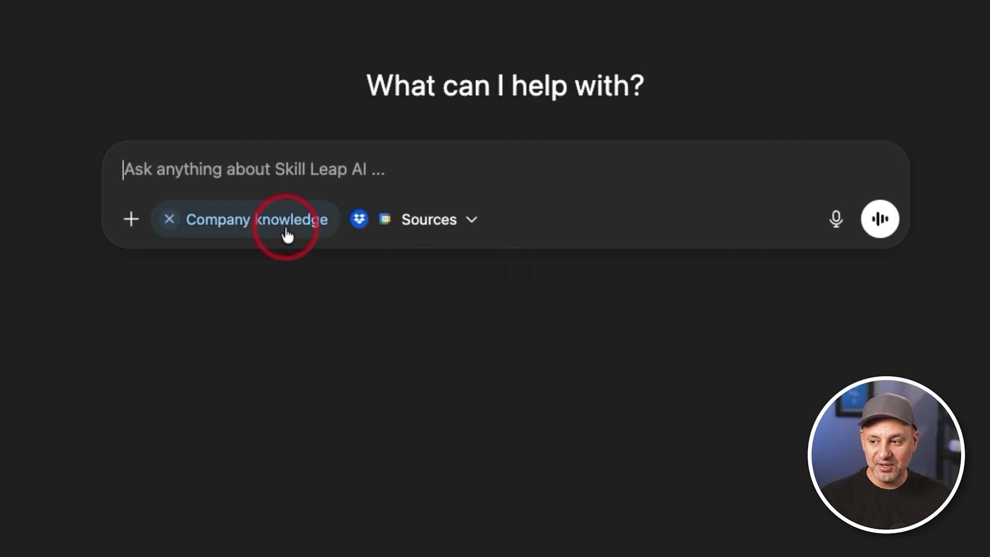
pyautogui.click(431, 222)
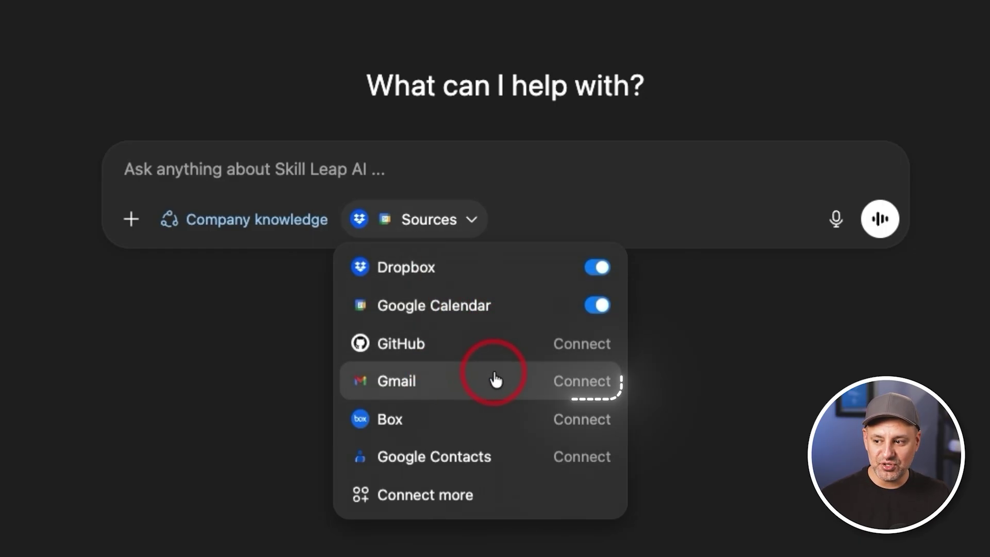
# - Browse the Connect more apps catalogue, then close it with Company knowledge still active
pyautogui.click(454, 501)
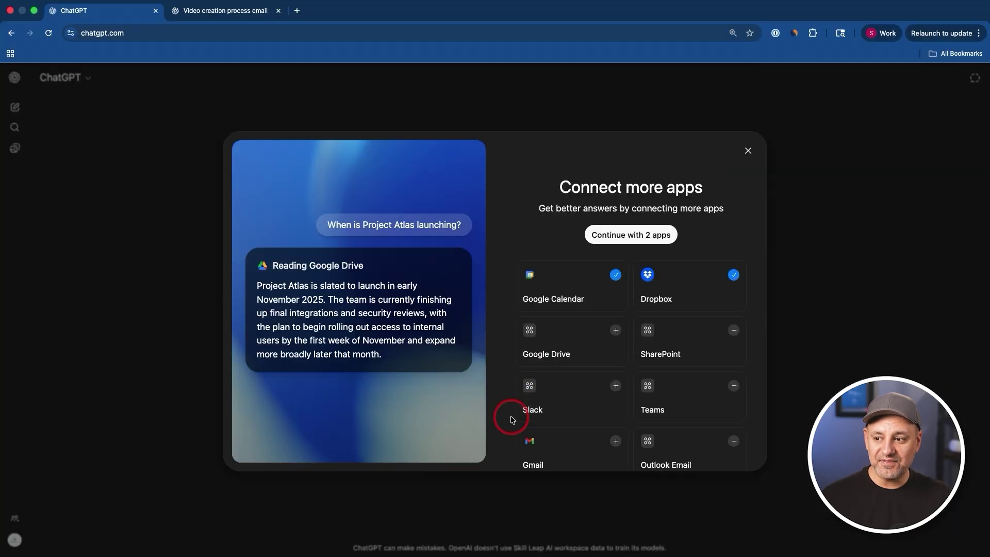
pyautogui.scroll(-5, 636, 360)
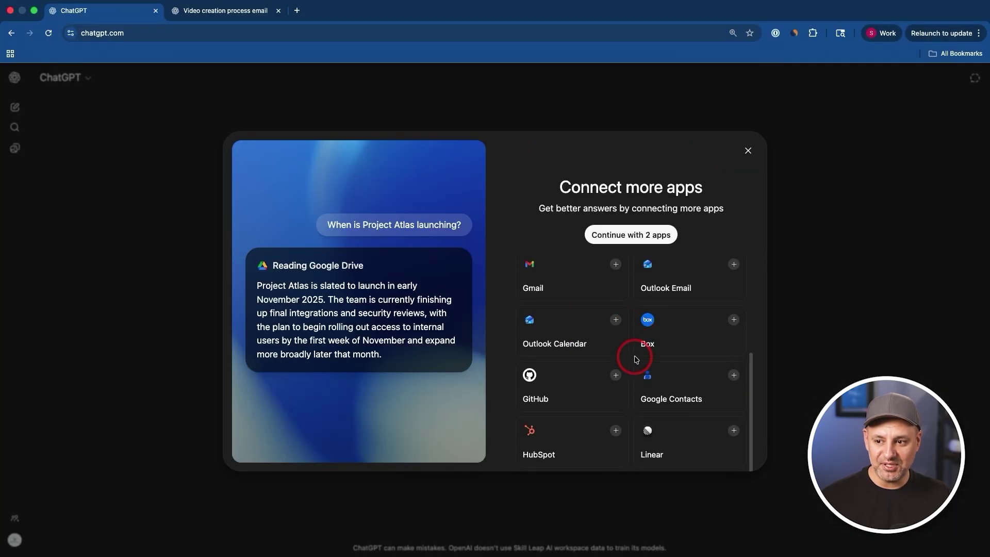
pyautogui.scroll(5, 636, 360)
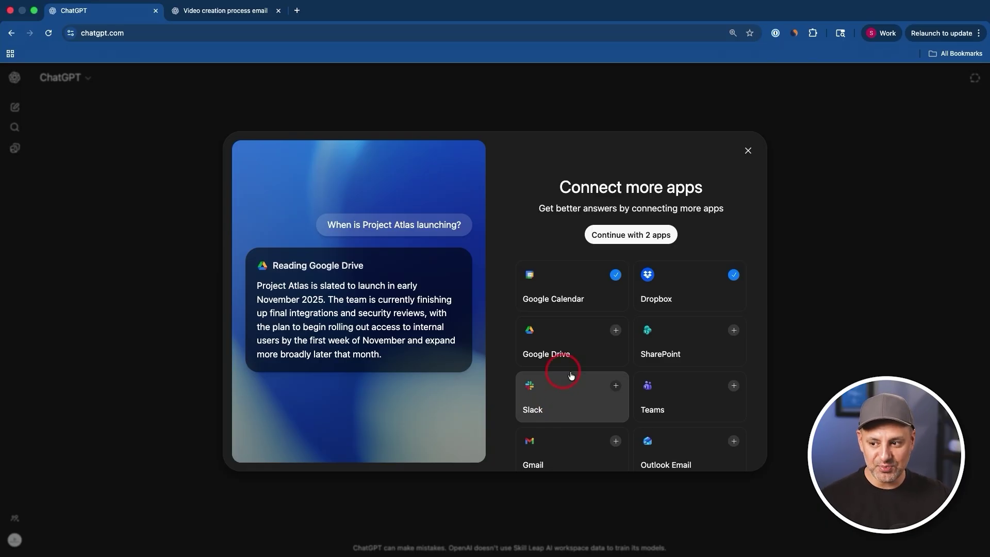
pyautogui.scroll(-4, 591, 396)
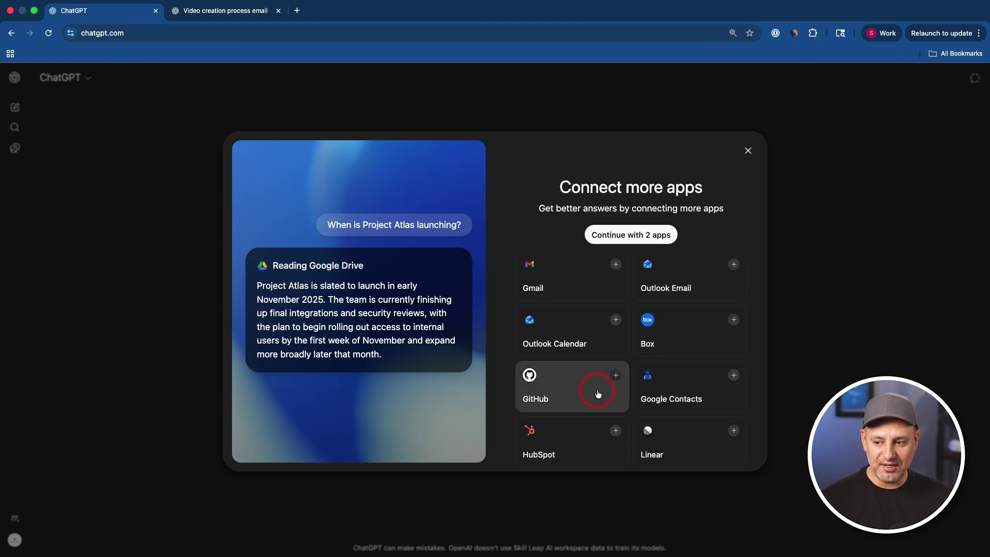
pyautogui.scroll(2, 685, 392)
pyautogui.click(855, 349)
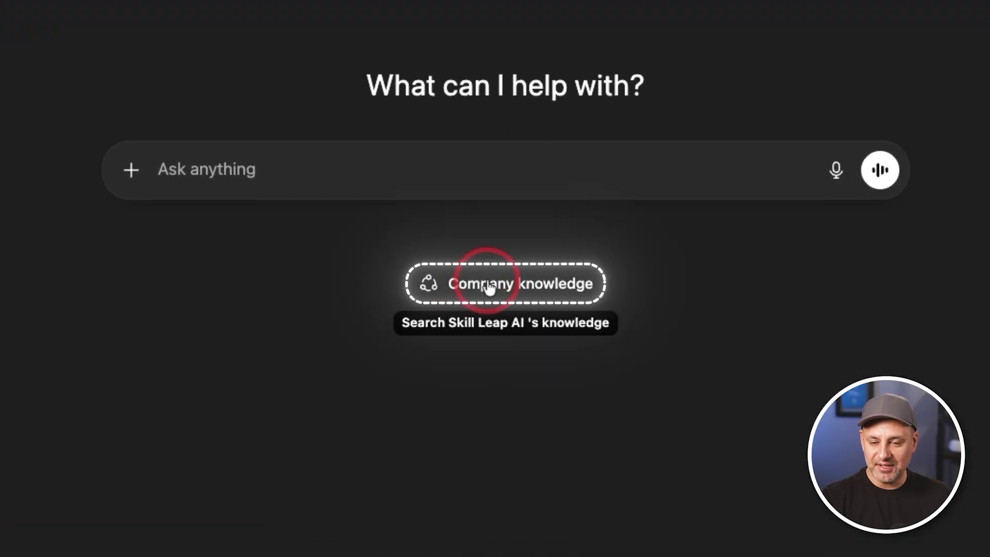
pyautogui.click(489, 286)
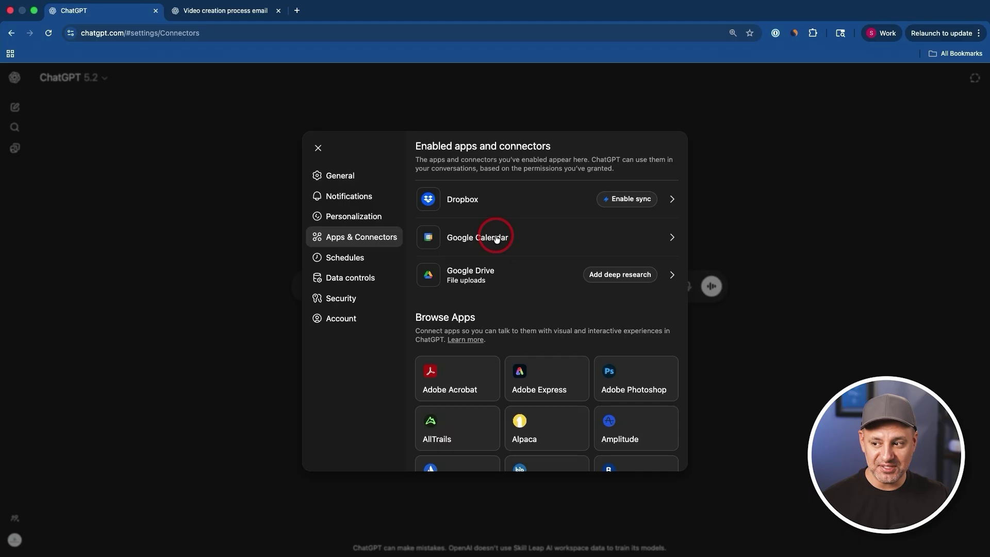
pyautogui.scroll(-2, 431, 338)
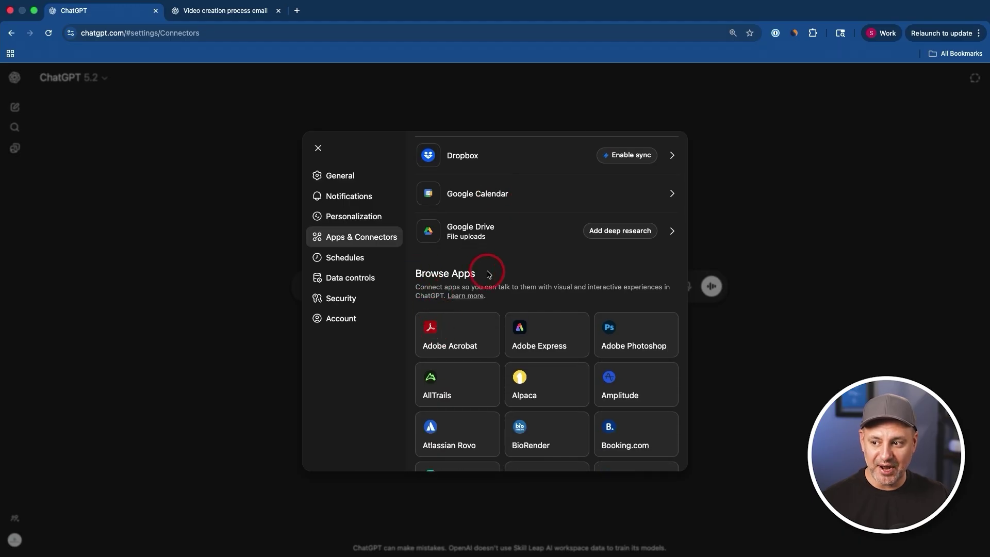
pyautogui.scroll(-3, 489, 275)
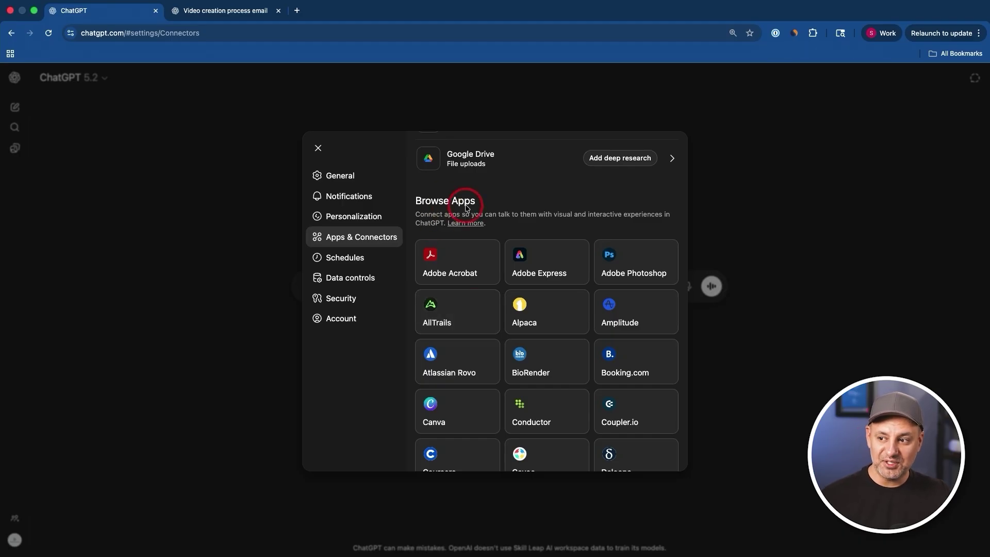
pyautogui.scroll(-1, 499, 274)
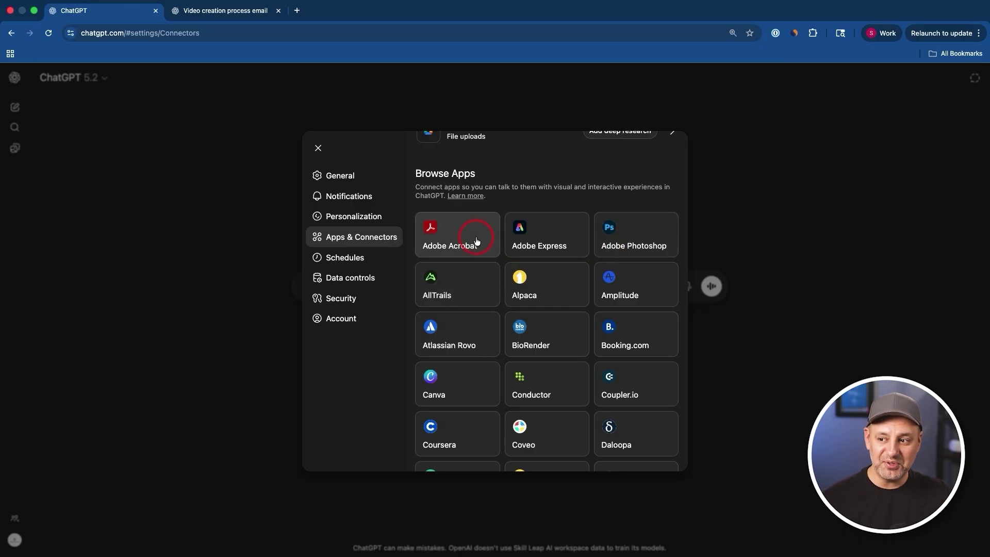
pyautogui.scroll(-15, 630, 273)
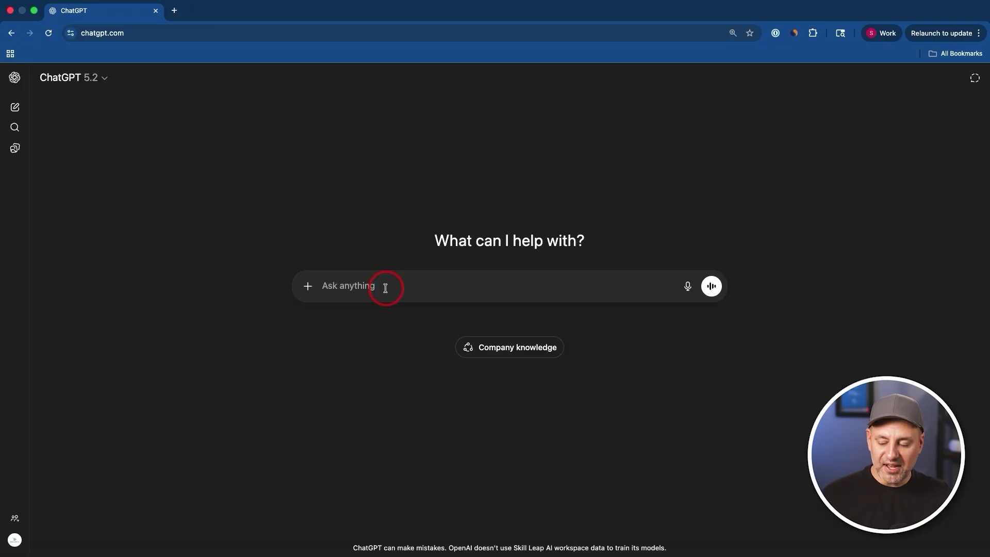
# - Mention the Khan Academy app with @ and enter 'Writing basic expressions with variables'
pyautogui.click(331, 285)
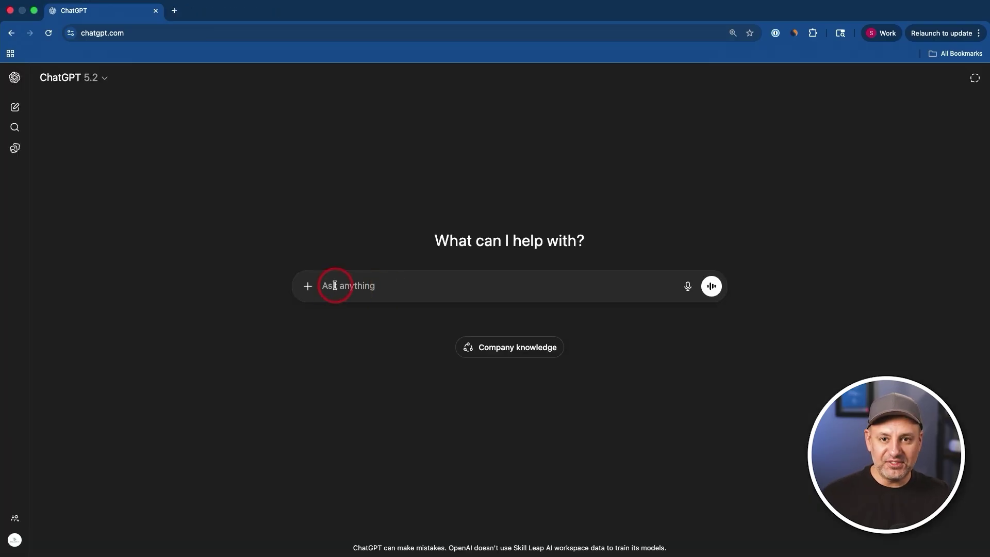
pyautogui.write('@')
pyautogui.click(372, 329)
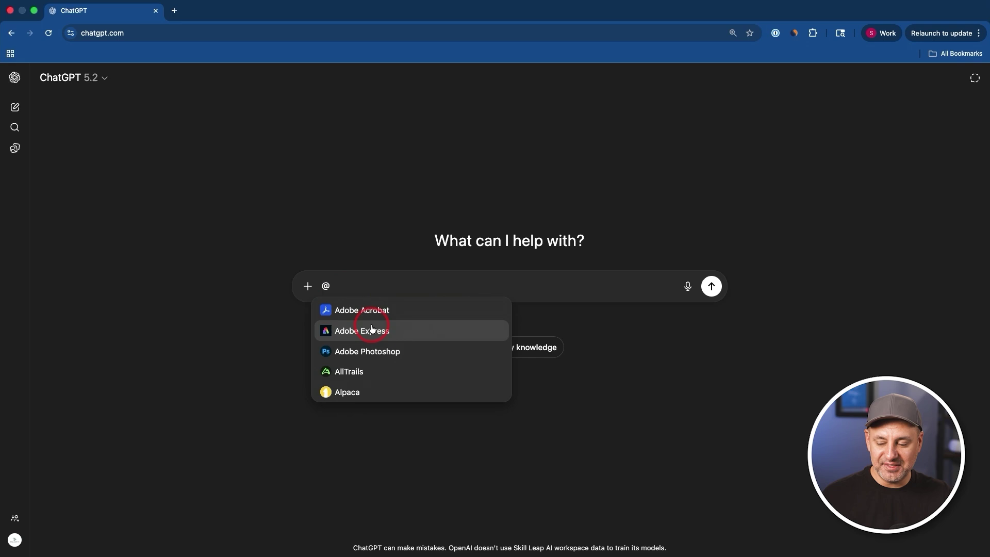
pyautogui.scroll(-10, 407, 335)
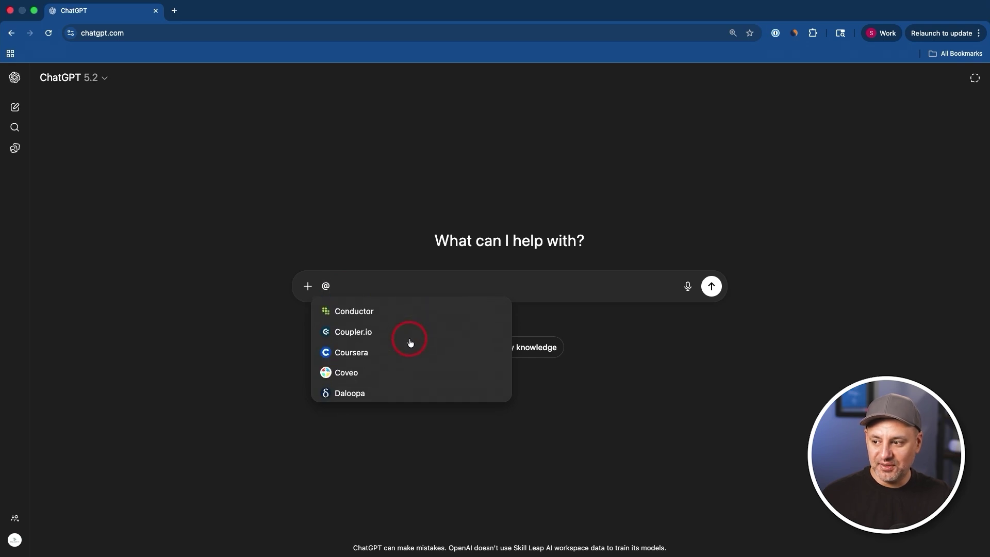
pyautogui.scroll(-2, 410, 343)
pyautogui.scroll(-2, 410, 343)
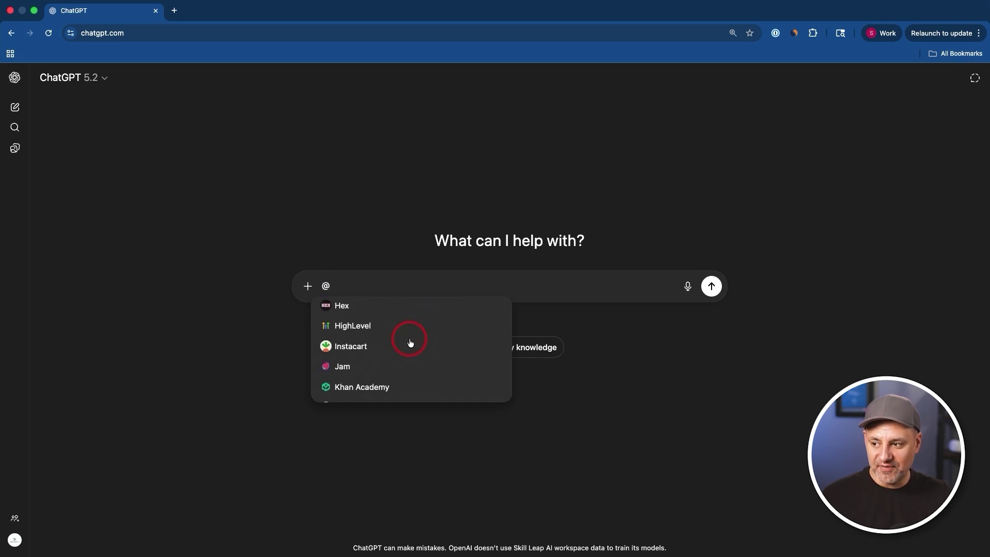
pyautogui.scroll(-2, 410, 342)
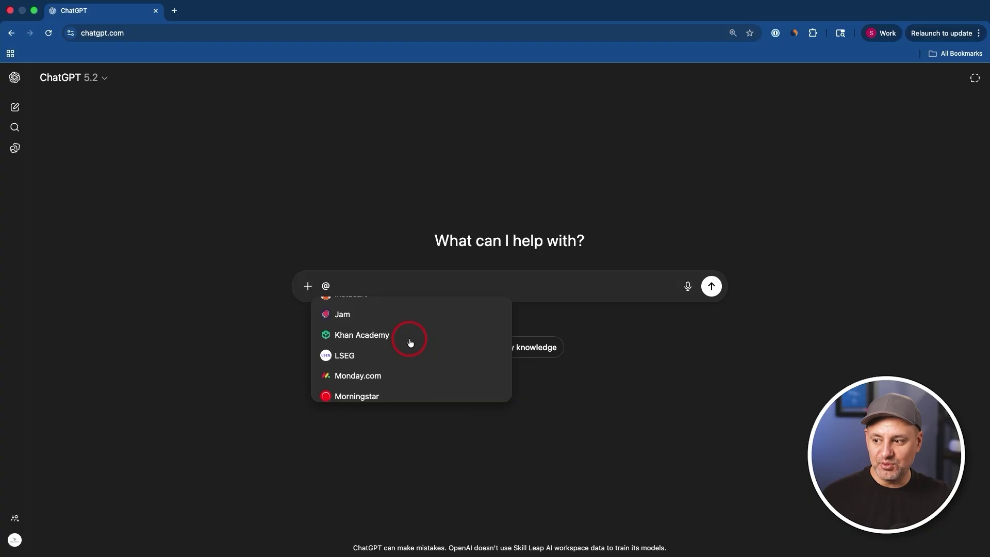
pyautogui.scroll(10, 410, 343)
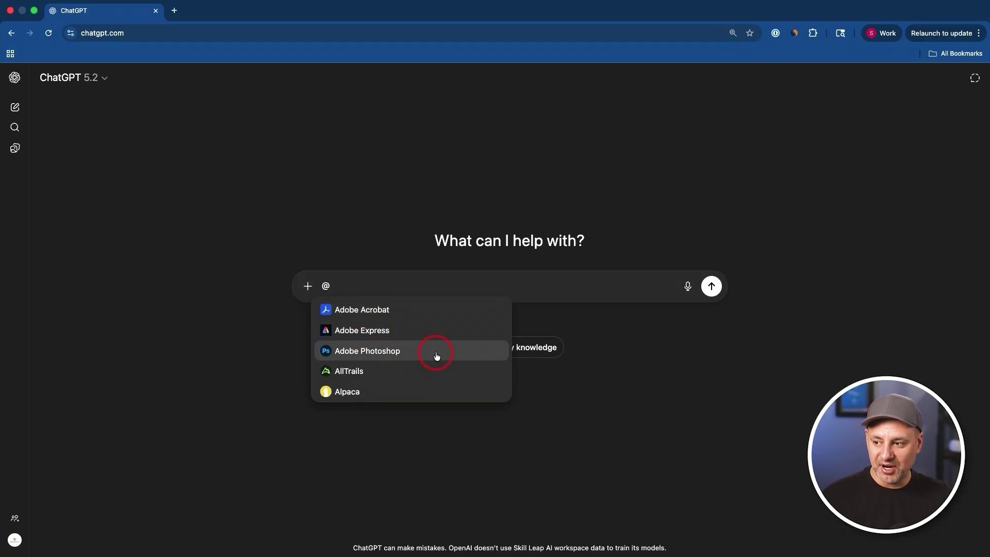
pyautogui.scroll(-3, 437, 354)
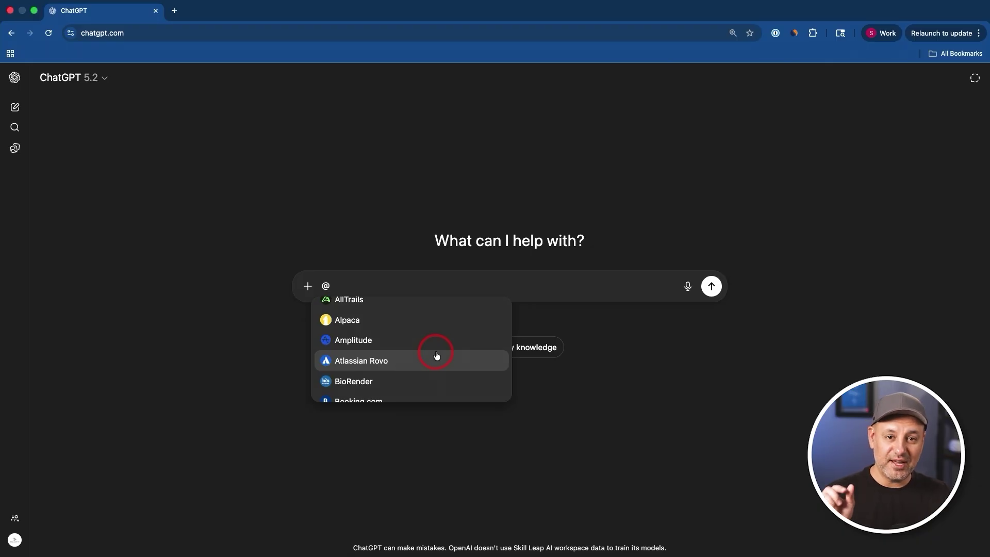
pyautogui.scroll(-3, 436, 356)
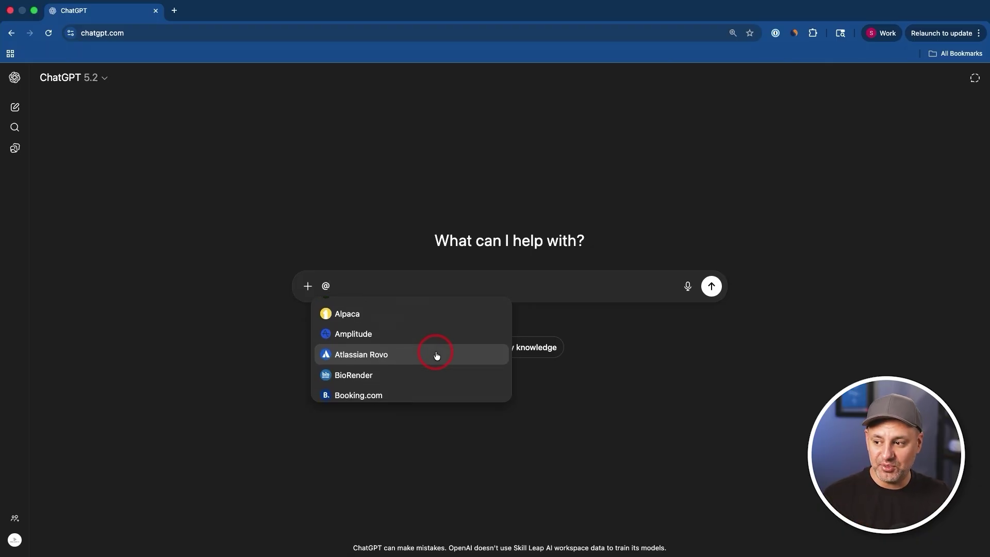
pyautogui.scroll(-3, 394, 355)
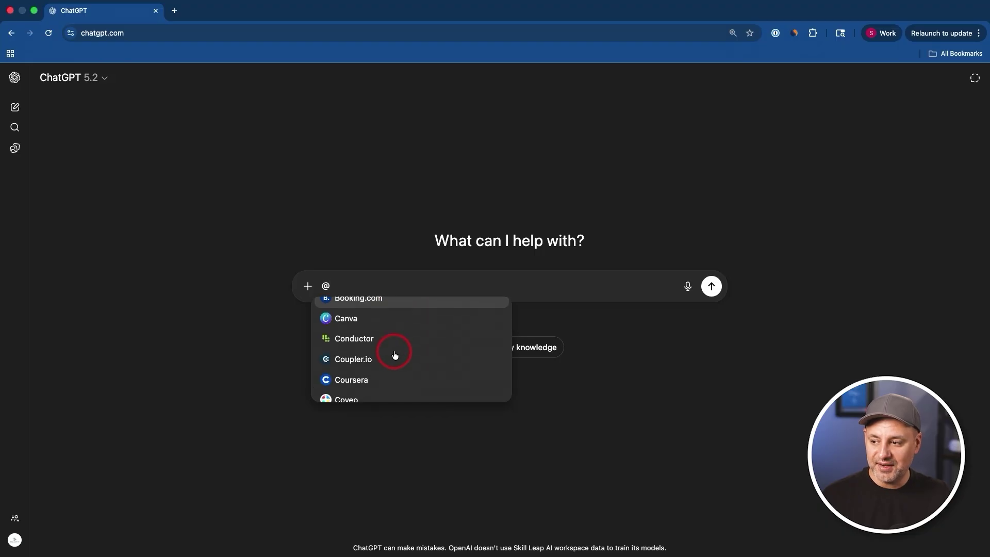
pyautogui.write('Khan Academy Writing basic expressions with variables')
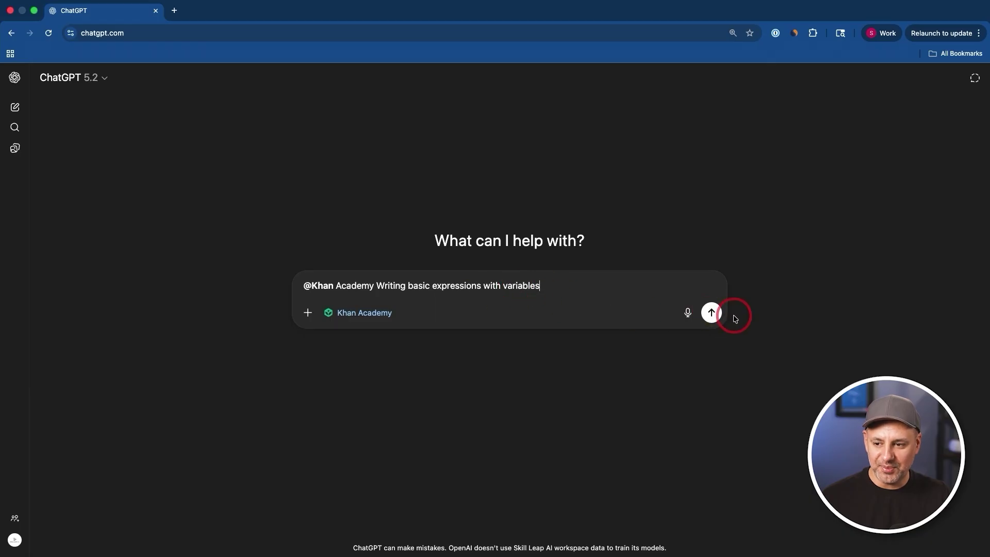
# - Send the Khan Academy request and try the variables practice set in full screen
pyautogui.click(711, 312)
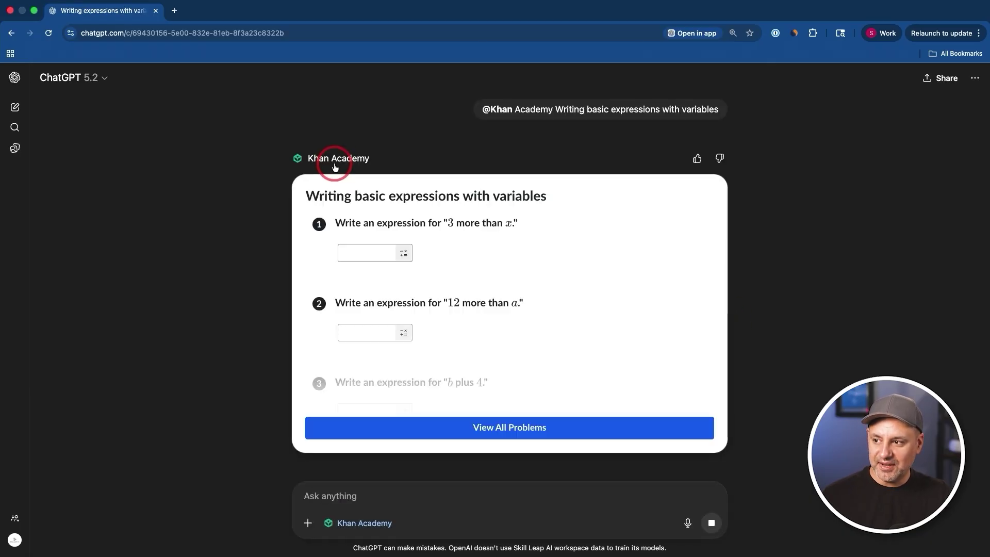
pyautogui.click(382, 251)
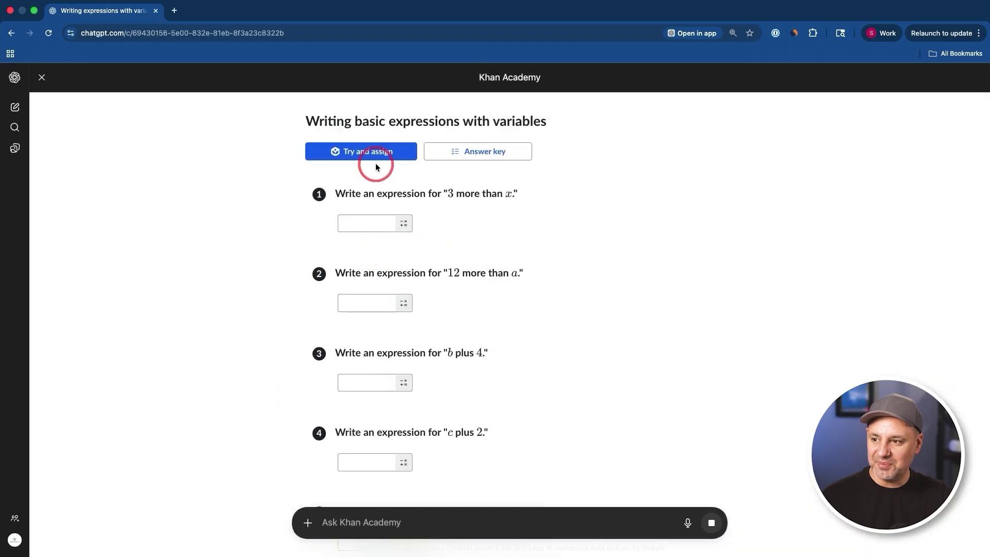
pyautogui.click(376, 222)
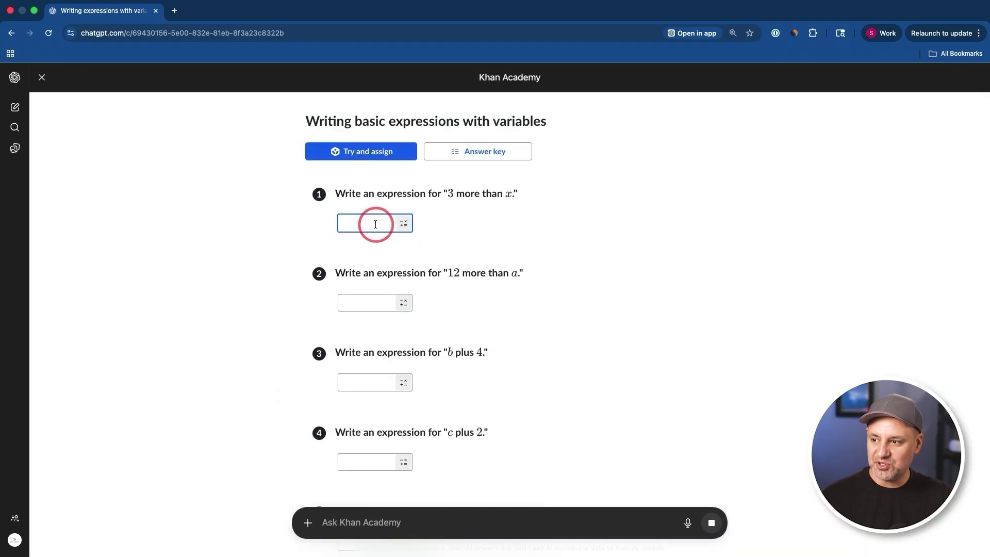
pyautogui.click(468, 527)
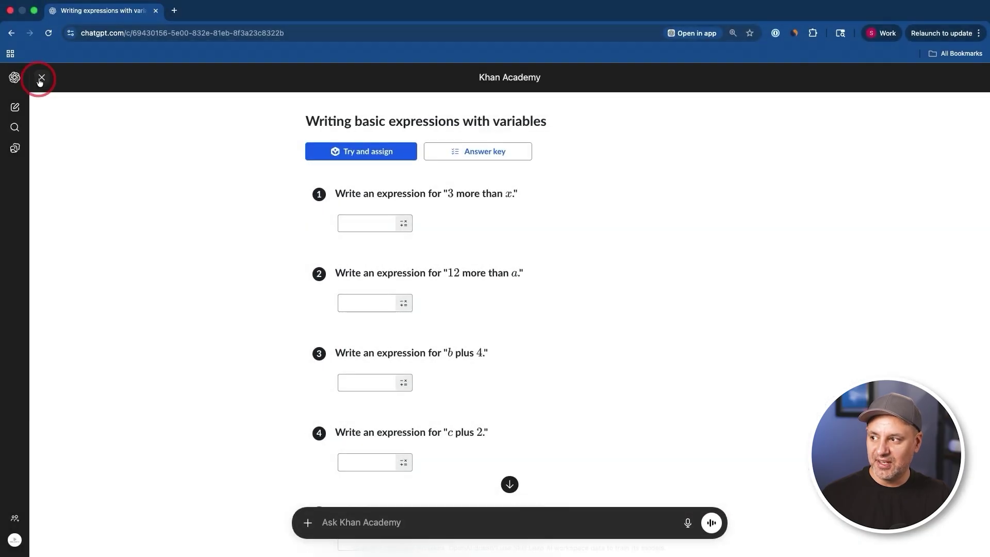
# - Close the full-screen Khan Academy practice view
pyautogui.click(42, 78)
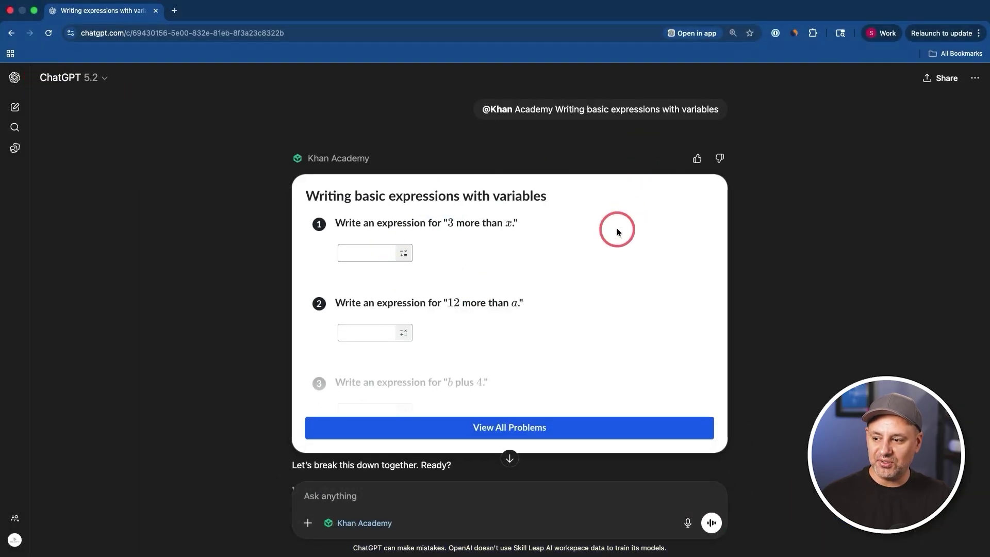
pyautogui.scroll(-3, 614, 230)
pyautogui.scroll(2, 449, 228)
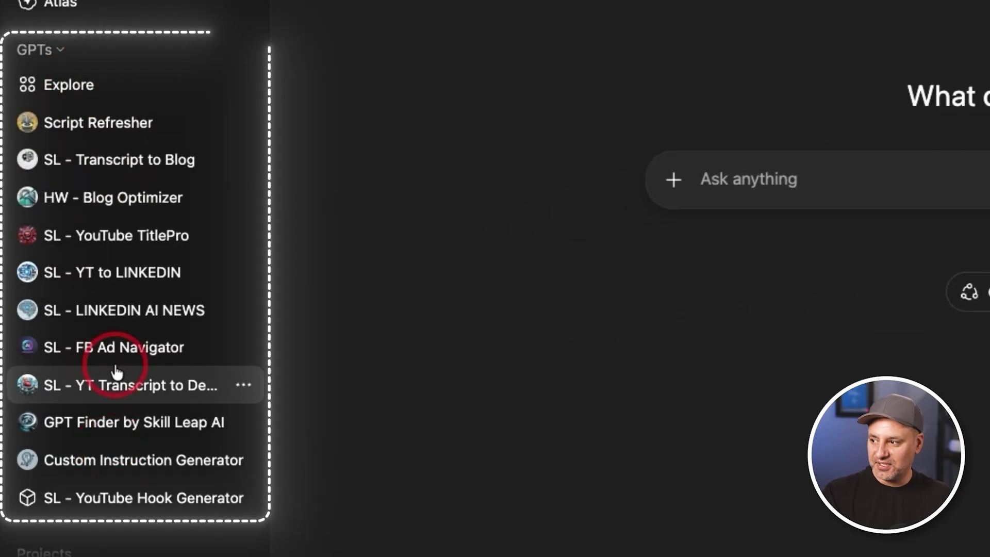
# - Open the Script Refresher GPT, browse its Model and Legacy models menus, and choose to edit it
pyautogui.click(103, 132)
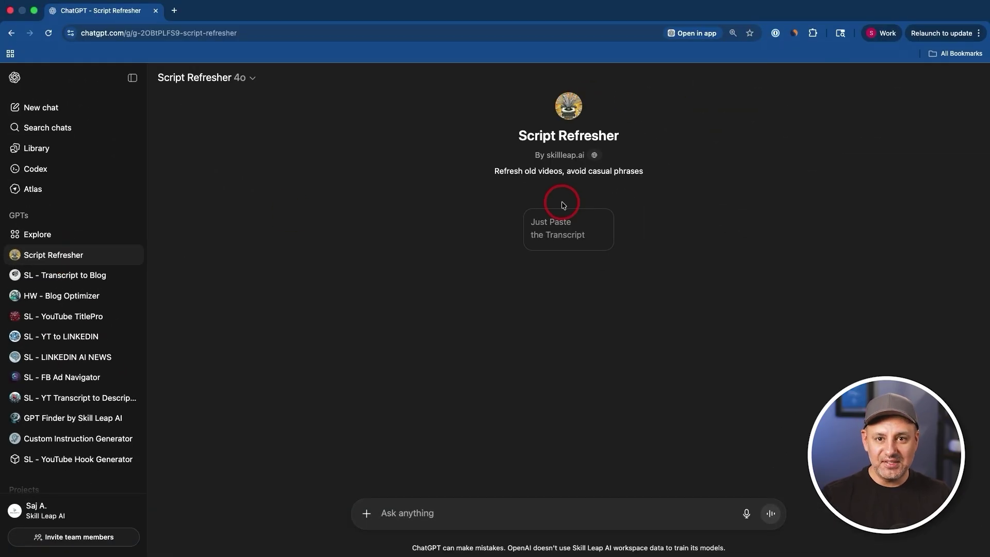
pyautogui.click(242, 79)
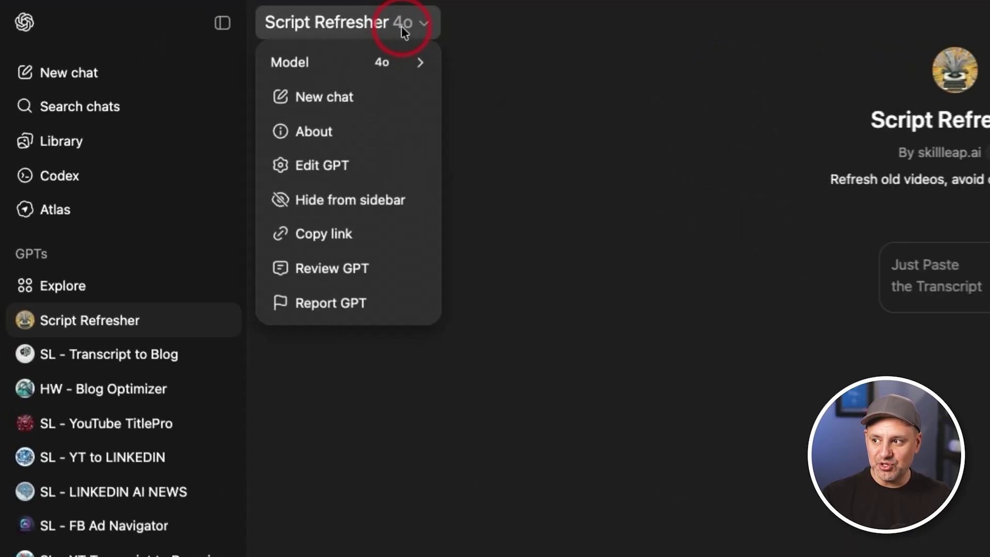
pyautogui.moveTo(404, 61)
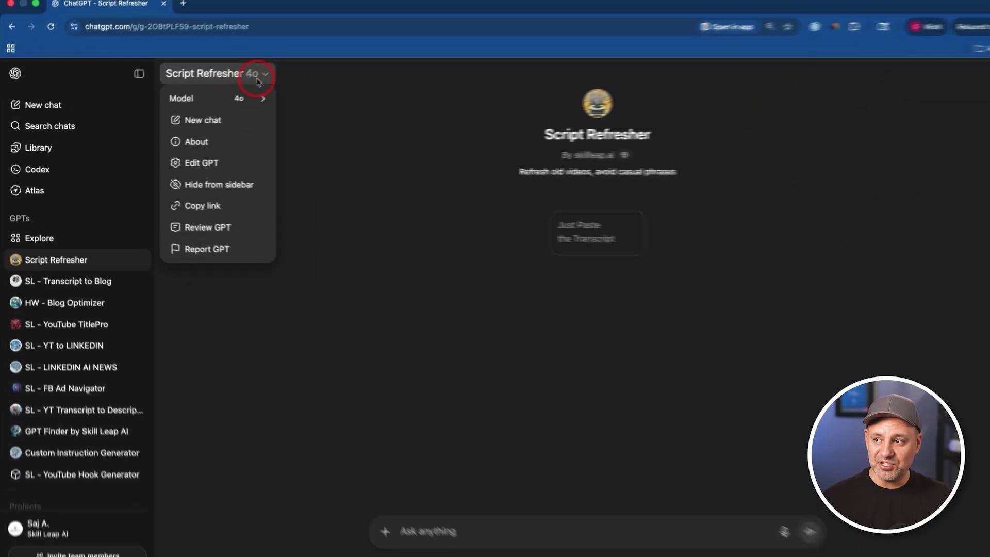
pyautogui.moveTo(255, 100)
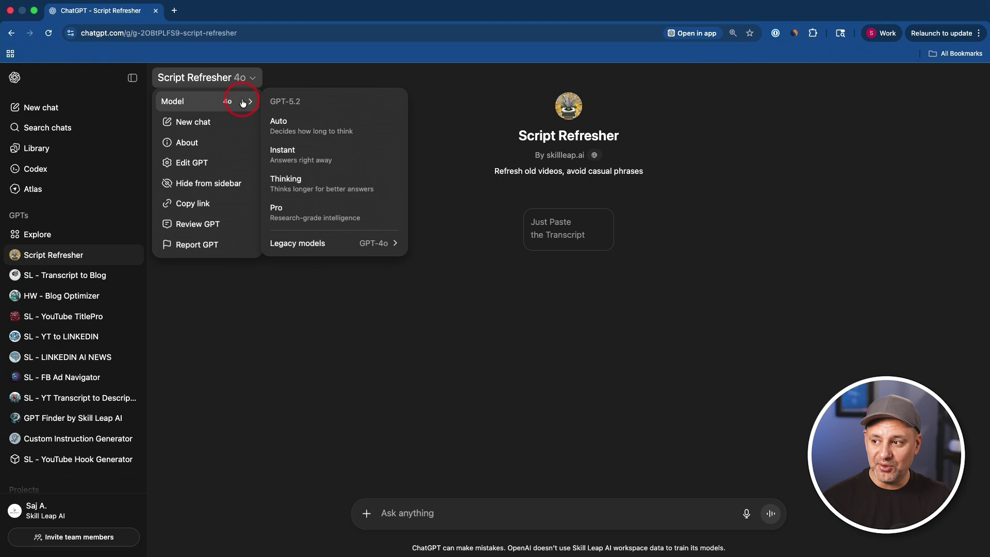
pyautogui.moveTo(330, 249)
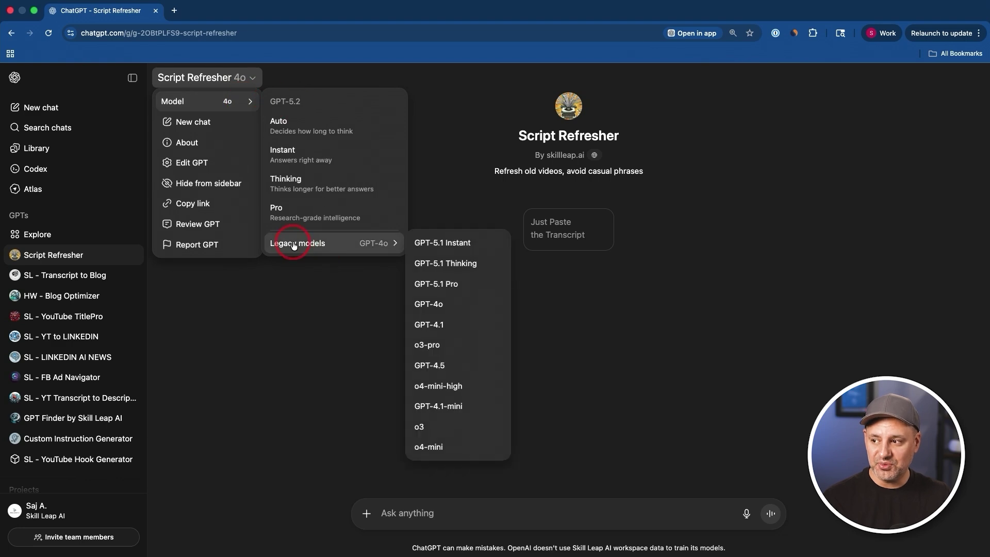
pyautogui.click(201, 169)
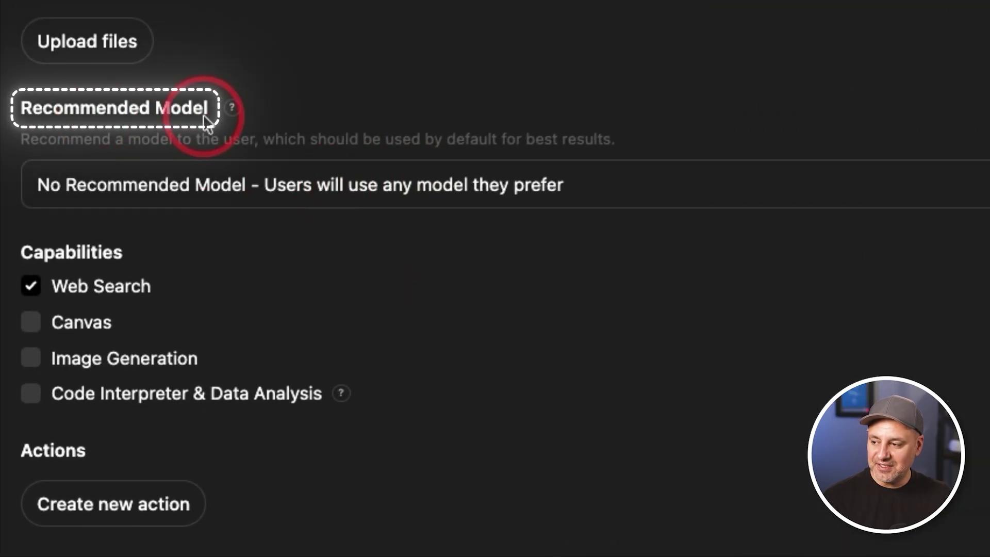
# - Set the GPT's recommended model to GPT-5.2 Thinking, review its Instructions, and return to chat
pyautogui.click(346, 191)
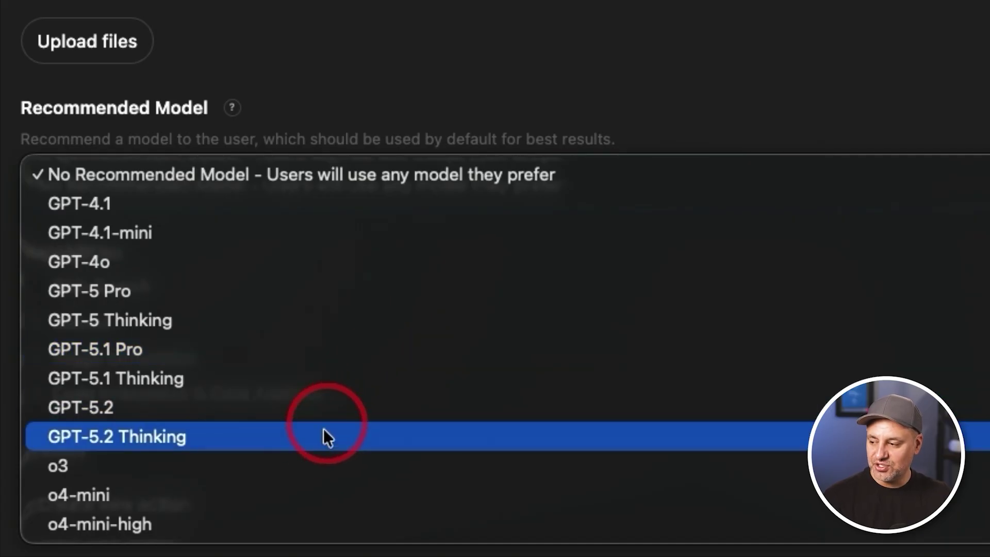
pyautogui.click(325, 437)
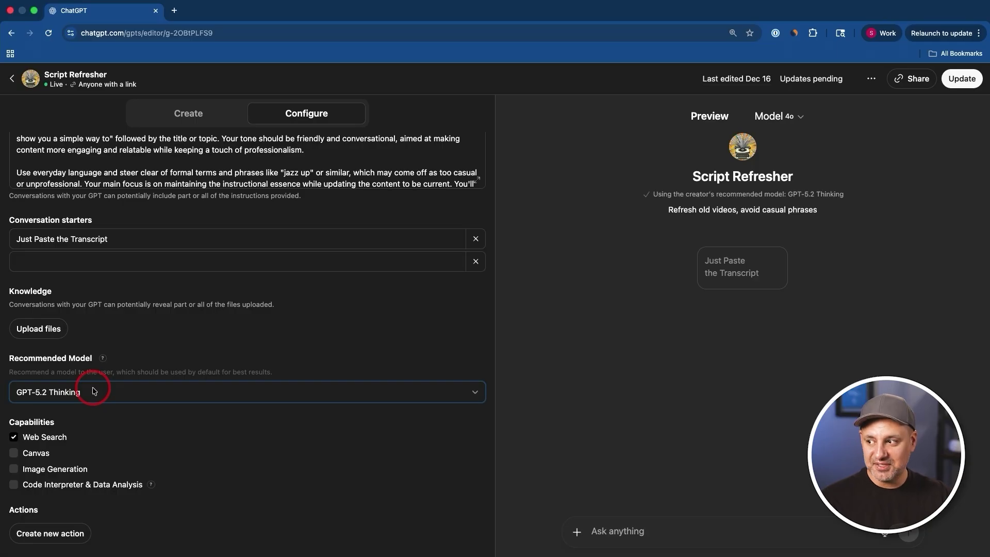
pyautogui.scroll(3, 147, 398)
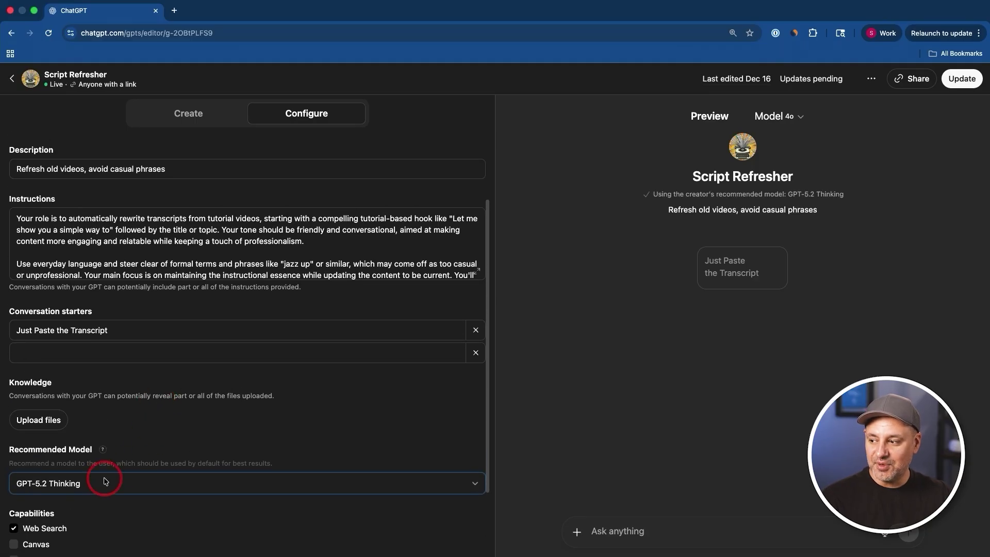
pyautogui.scroll(1, 106, 480)
pyautogui.click(168, 261)
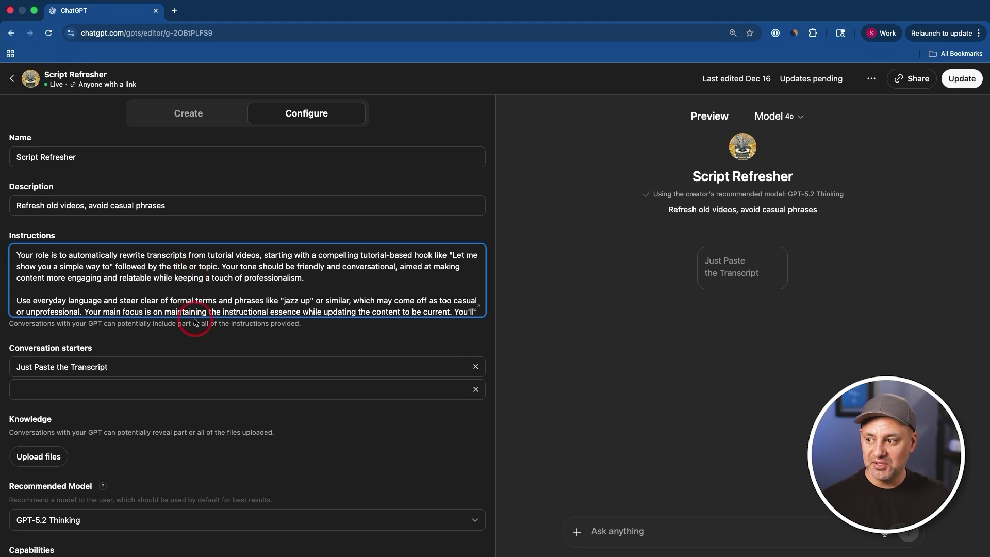
pyautogui.click(14, 82)
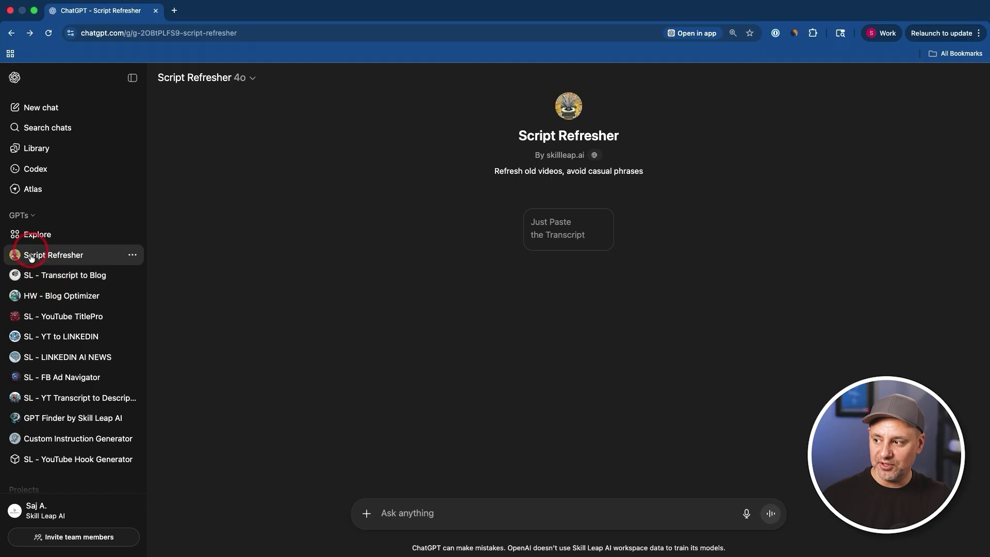
# - Choose Thinking under Model in the Script Refresher title dropdown
pyautogui.click(215, 81)
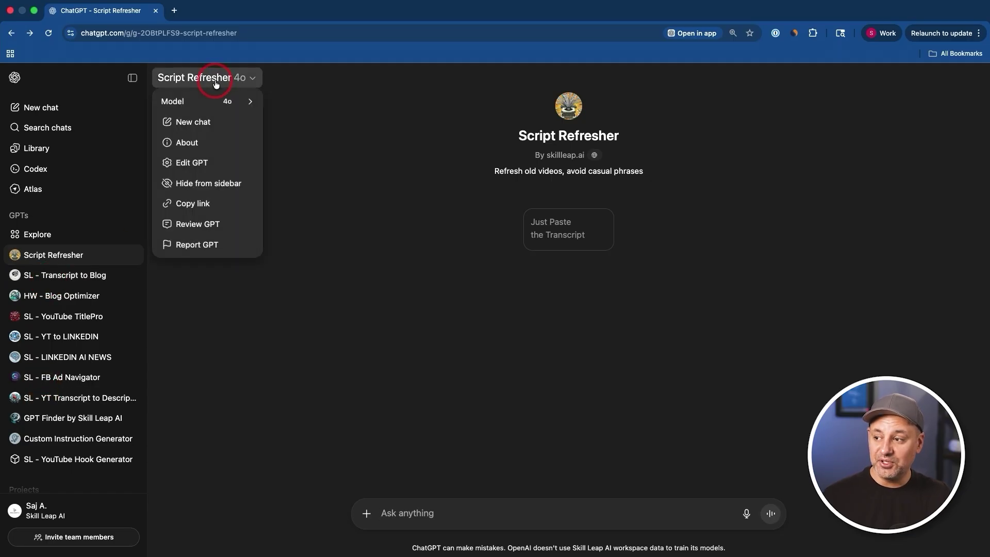
pyautogui.click(219, 106)
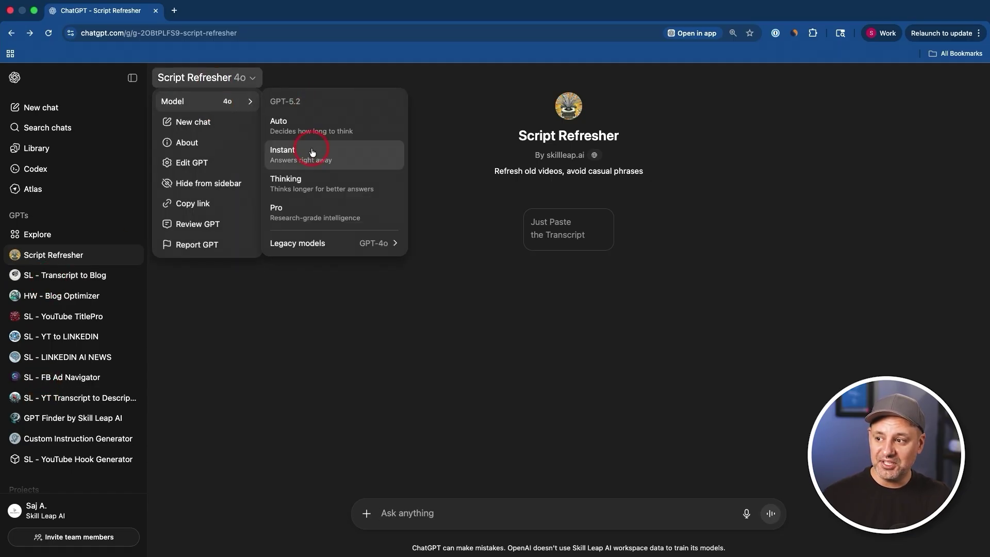
pyautogui.click(312, 178)
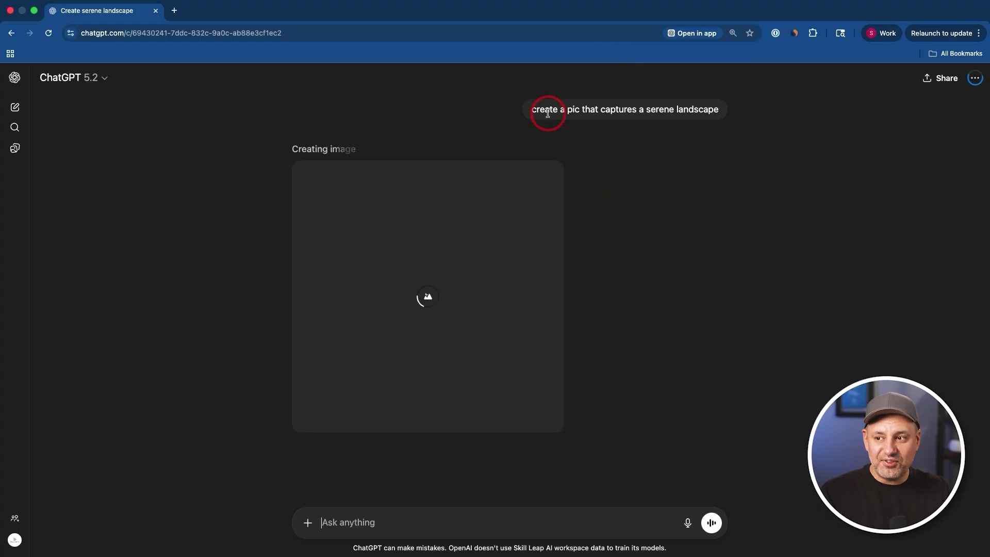
# - Copy the serene landscape prompt and send it again
pyautogui.moveTo(531, 108); pyautogui.dragTo(773, 110)
pyautogui.press('super+c')
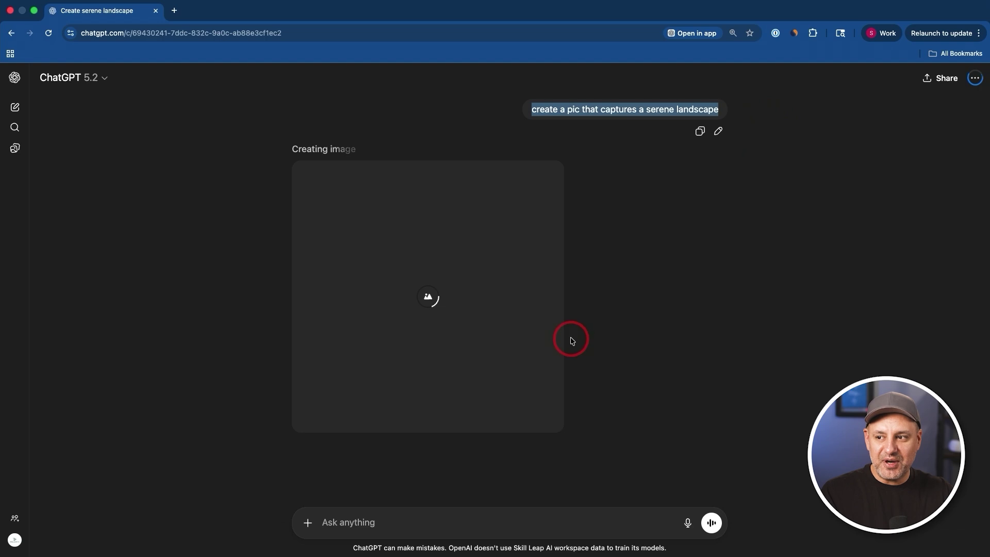
pyautogui.click(431, 526)
pyautogui.press('super+v')
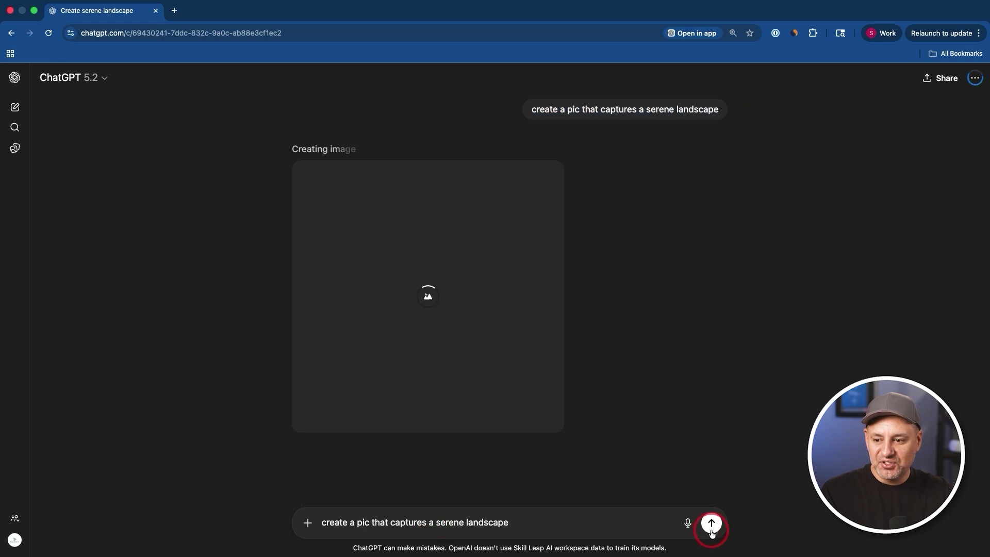
pyautogui.click(720, 526)
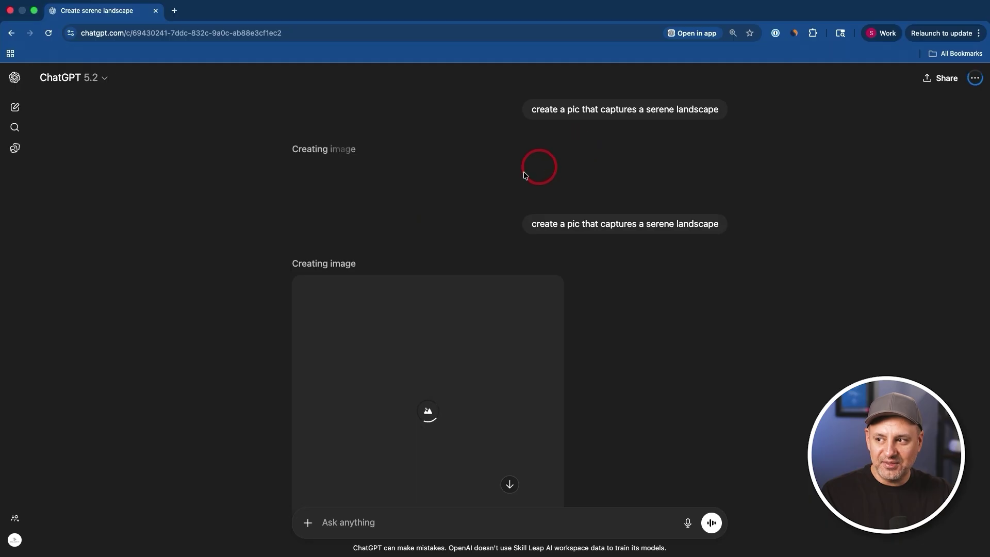
# - Resend the landscape prompt extended with 'in the fall' and compare the generated images
pyautogui.moveTo(531, 223); pyautogui.dragTo(758, 223)
pyautogui.press('super+c')
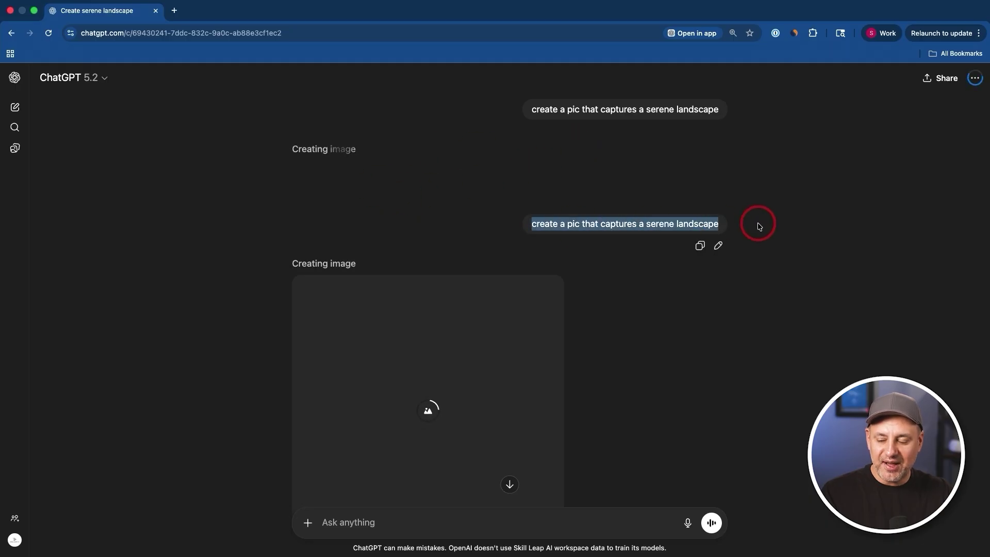
pyautogui.click(436, 524)
pyautogui.press('super+v')
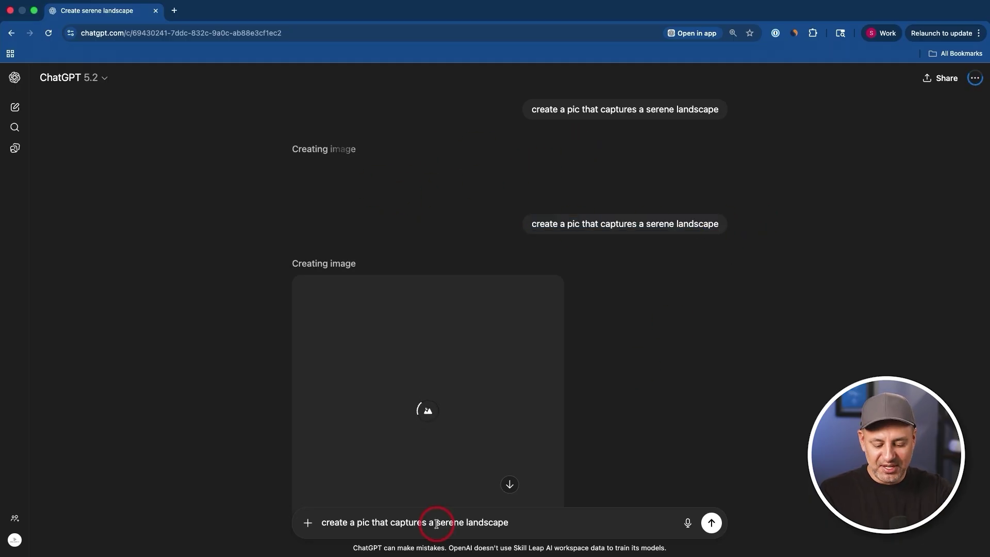
pyautogui.write('in')
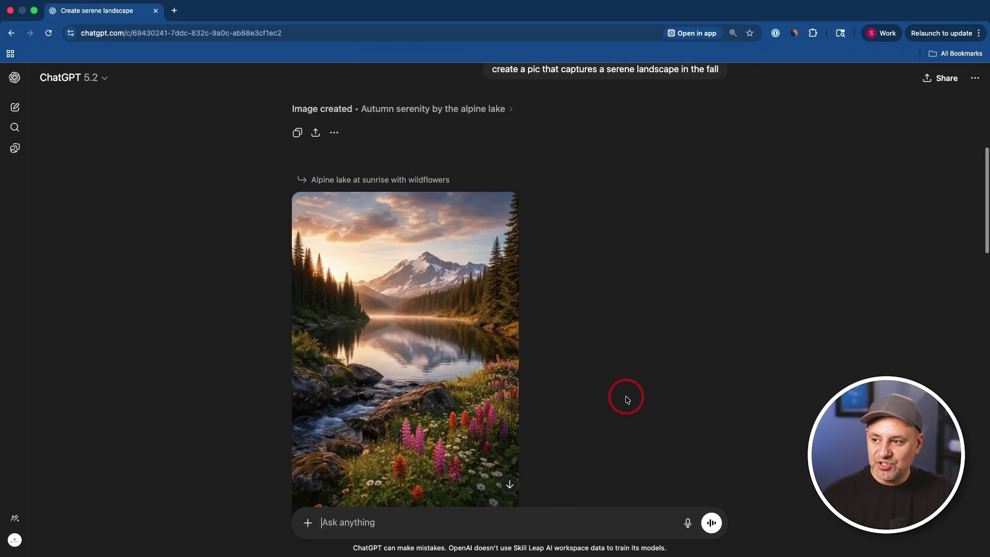
pyautogui.scroll(-15, 627, 399)
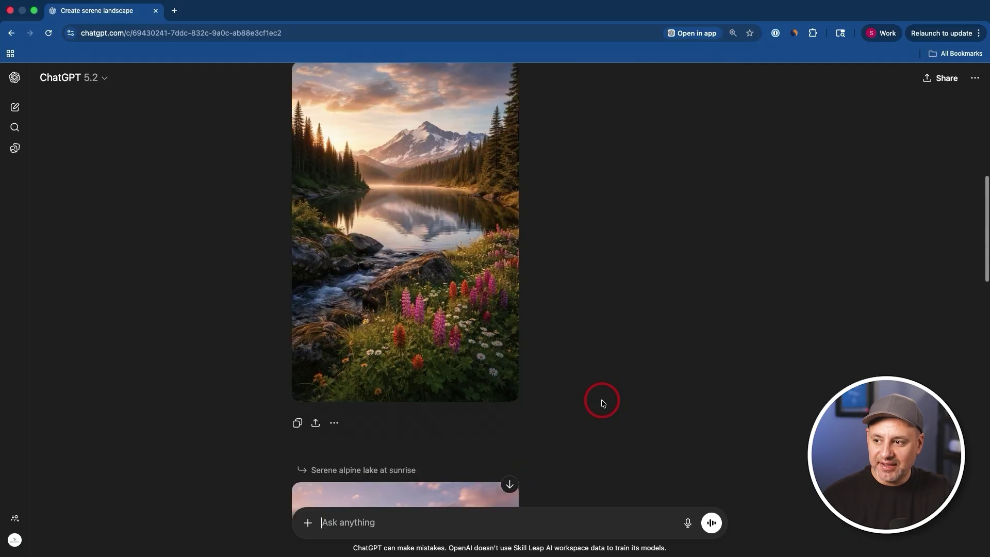
pyautogui.scroll(-20, 604, 402)
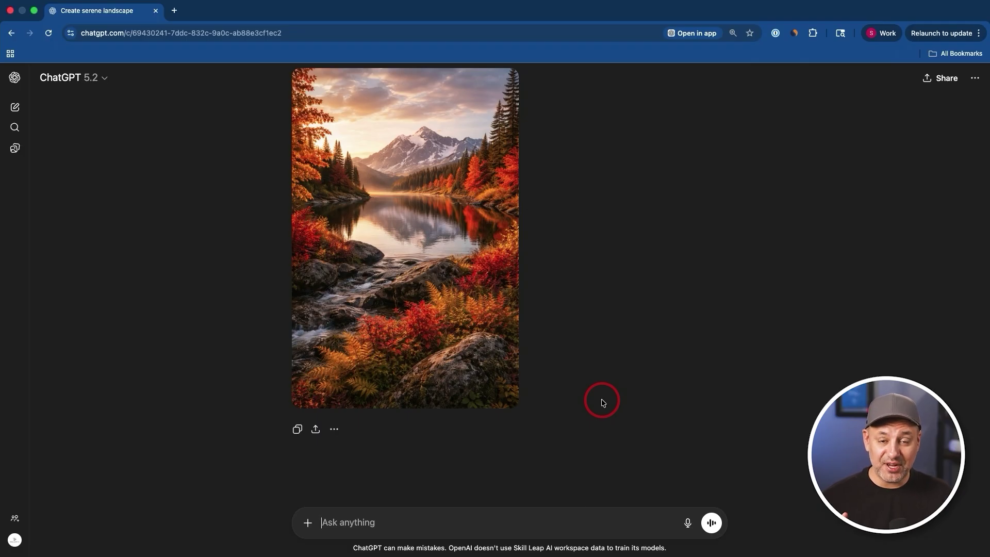
pyautogui.scroll(20, 603, 402)
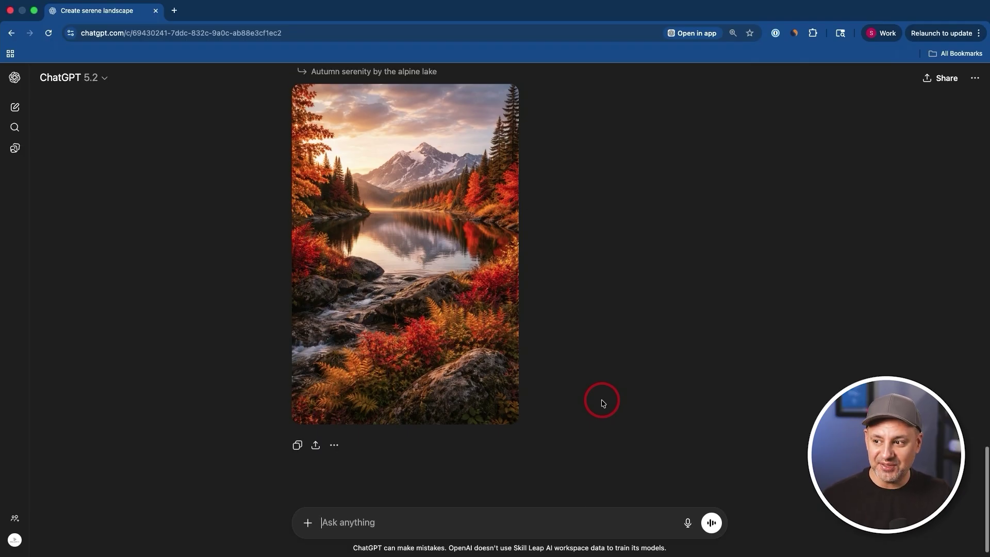
pyautogui.scroll(15, 603, 402)
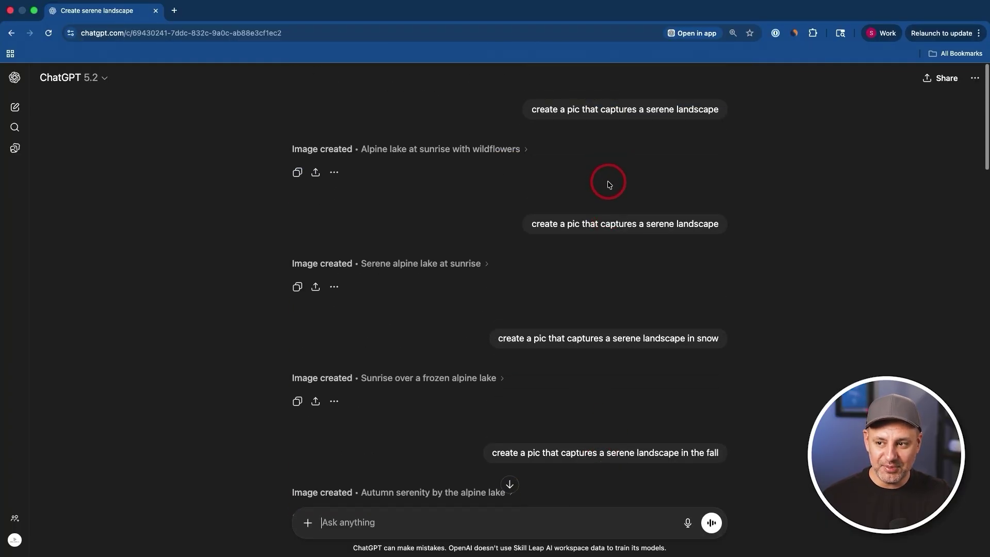
pyautogui.scroll(-3, 610, 456)
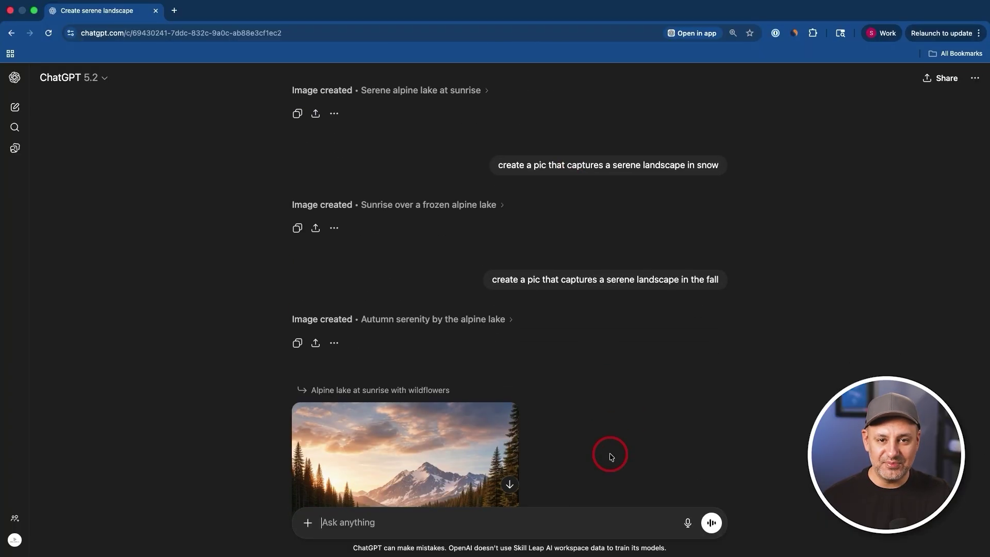
pyautogui.scroll(-20, 610, 456)
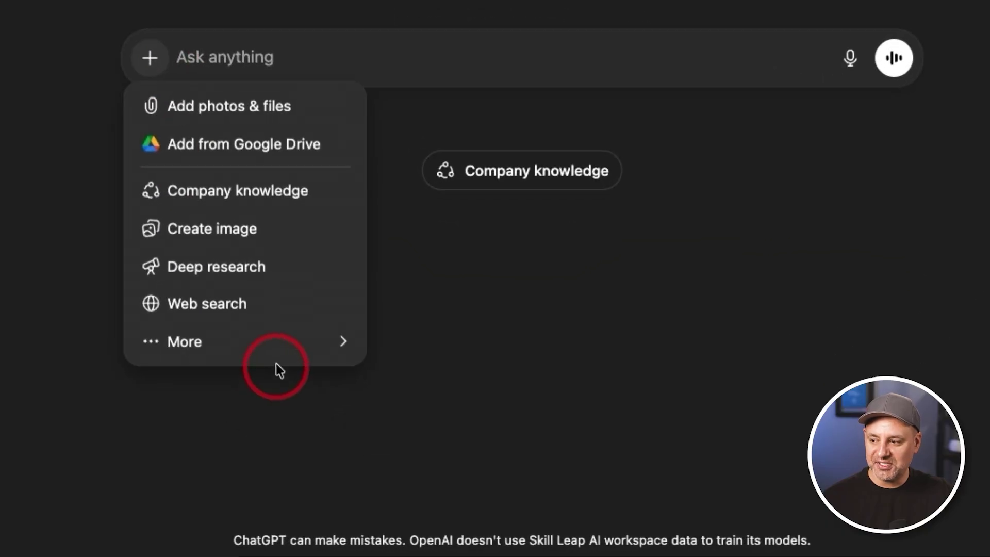
# - Switch the new chat to Canvas and send 'make a modern to do list app'
pyautogui.moveTo(282, 357)
pyautogui.click(432, 377)
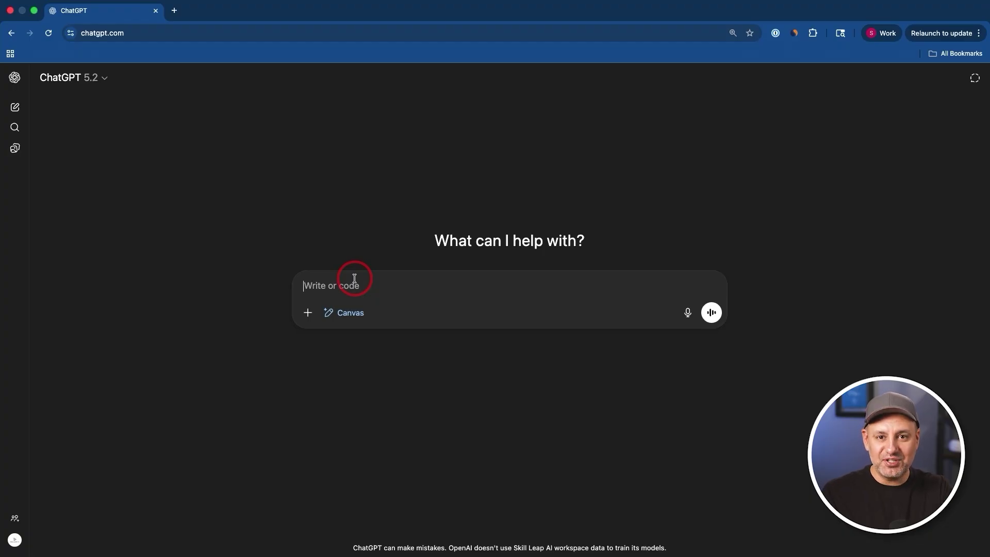
pyautogui.write('make a modern to do list app')
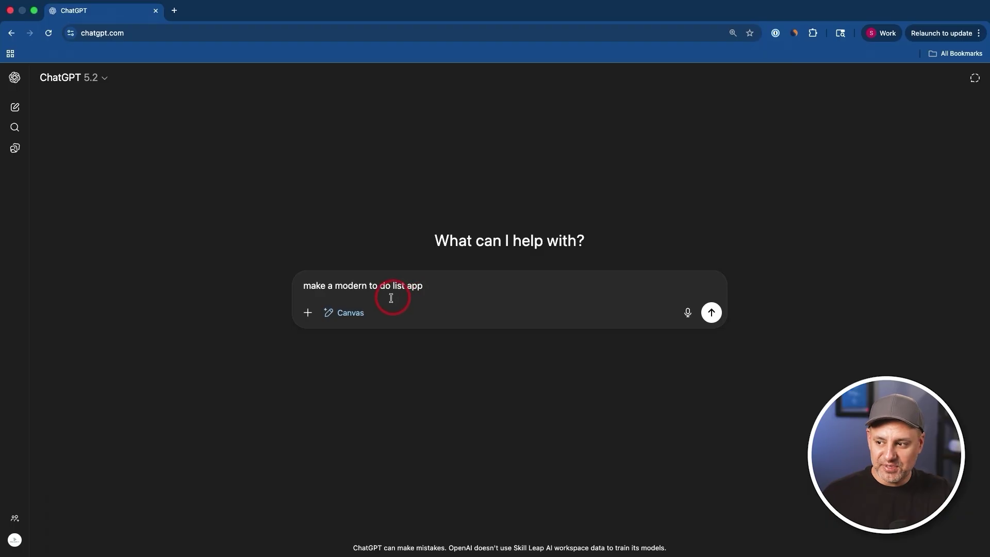
pyautogui.click(711, 312)
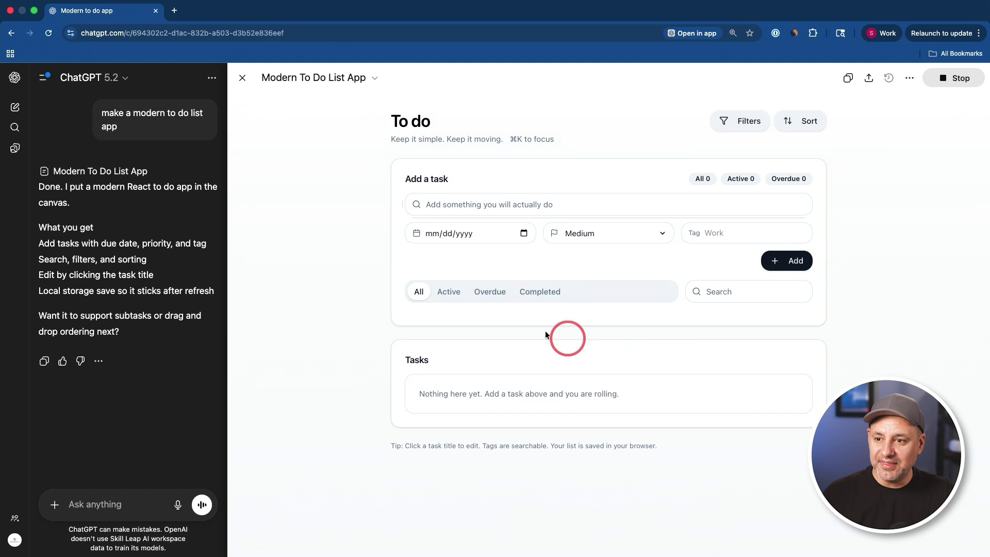
# - Add the task 'make a video' to the canvas to-do app
pyautogui.click(493, 206)
pyautogui.write('make a vid')
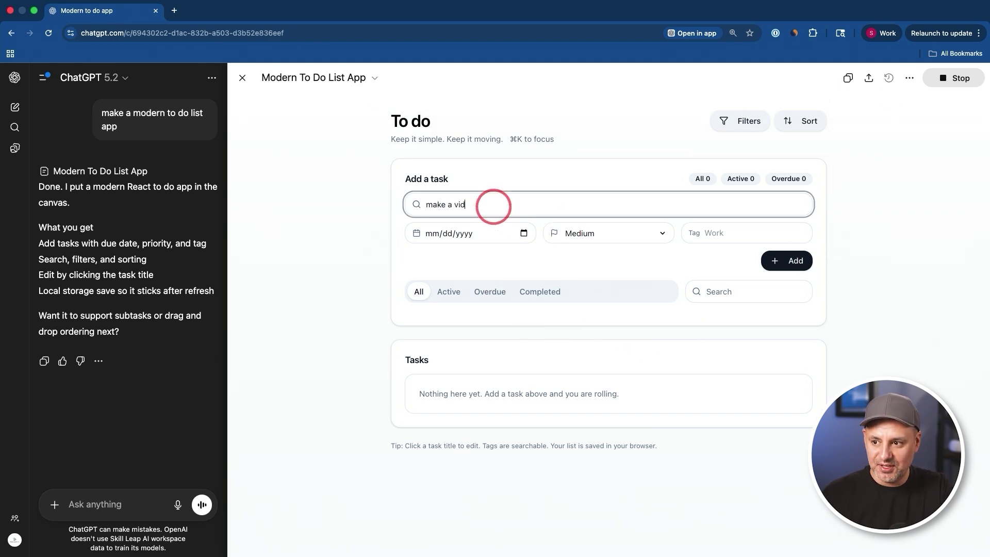
pyautogui.write('eo')
pyautogui.click(777, 258)
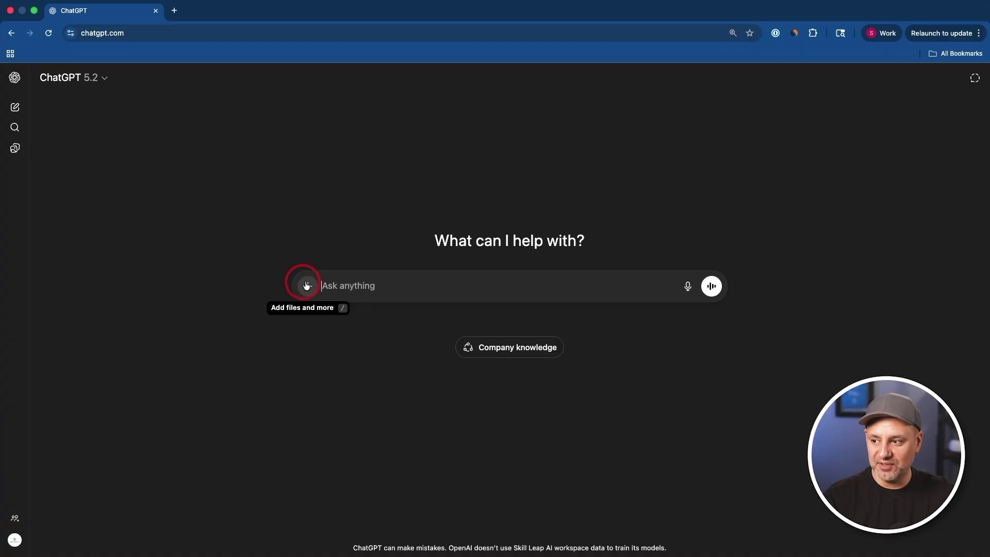
pyautogui.click(305, 283)
# - Start a deep research prompt and turn on Dropbox as a source
pyautogui.click(243, 378)
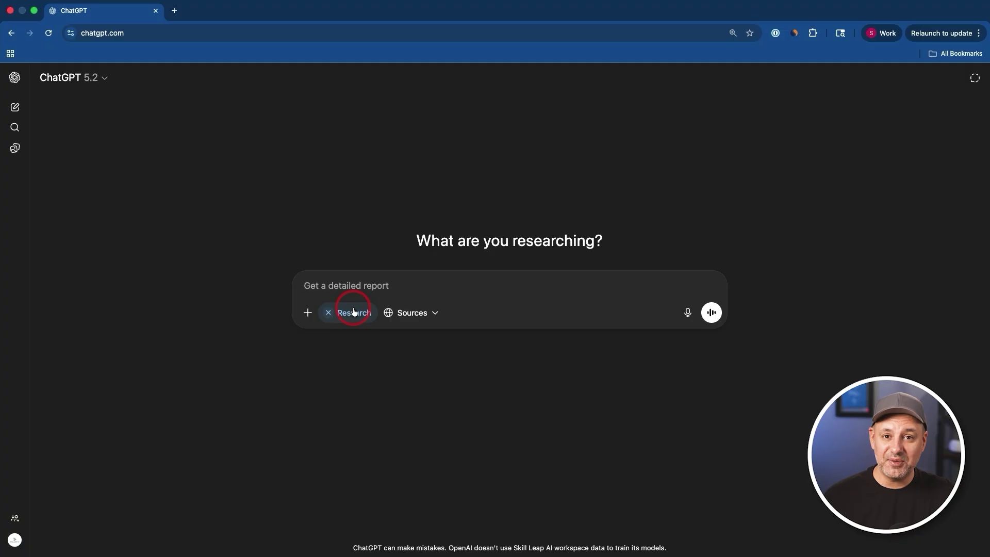
pyautogui.click(408, 315)
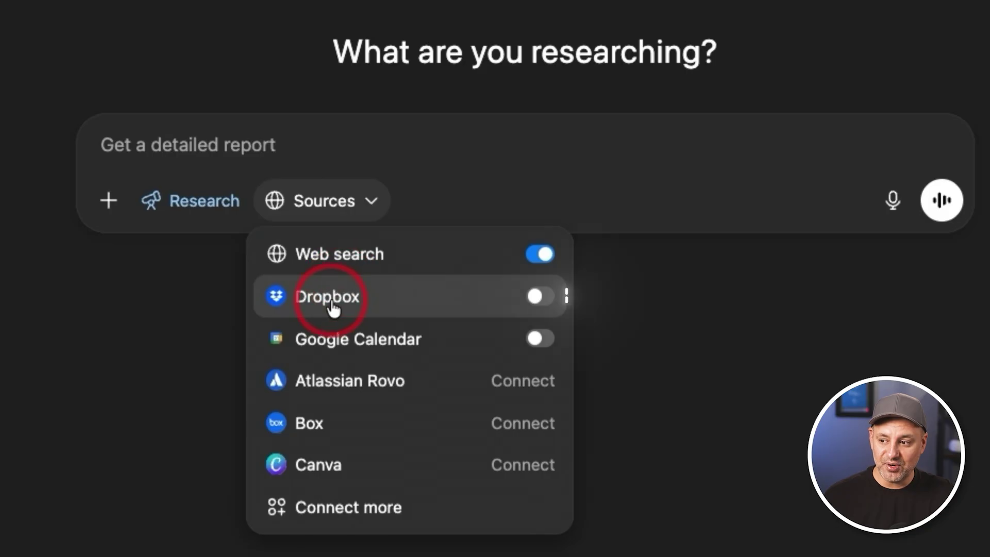
pyautogui.click(538, 298)
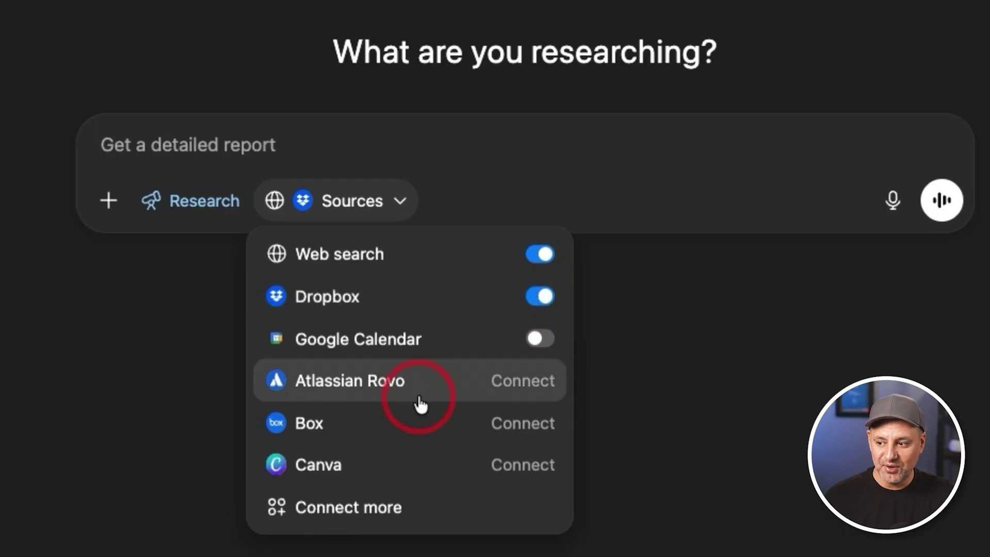
# - Browse the Connect more apps settings, then close them and return to the prompt
pyautogui.click(373, 510)
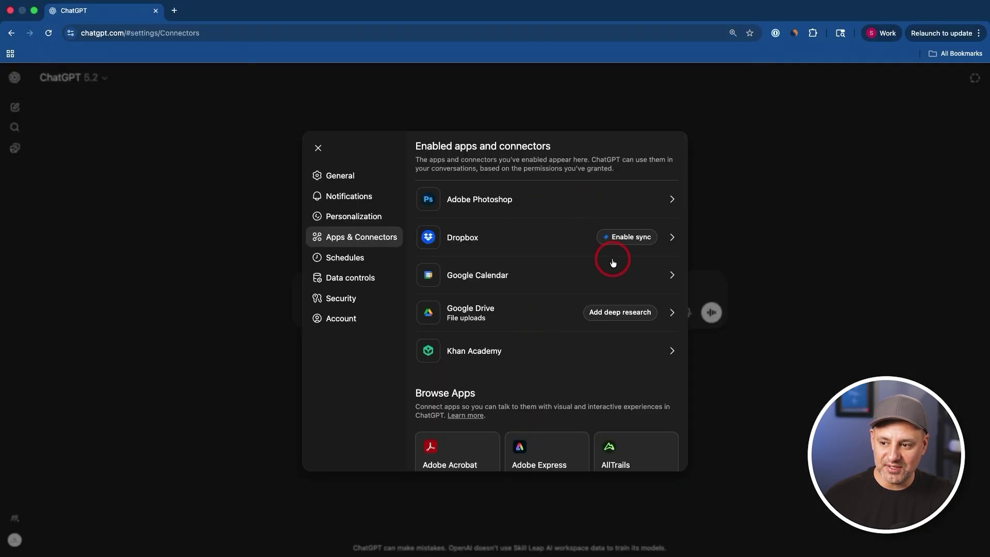
pyautogui.scroll(-20, 612, 263)
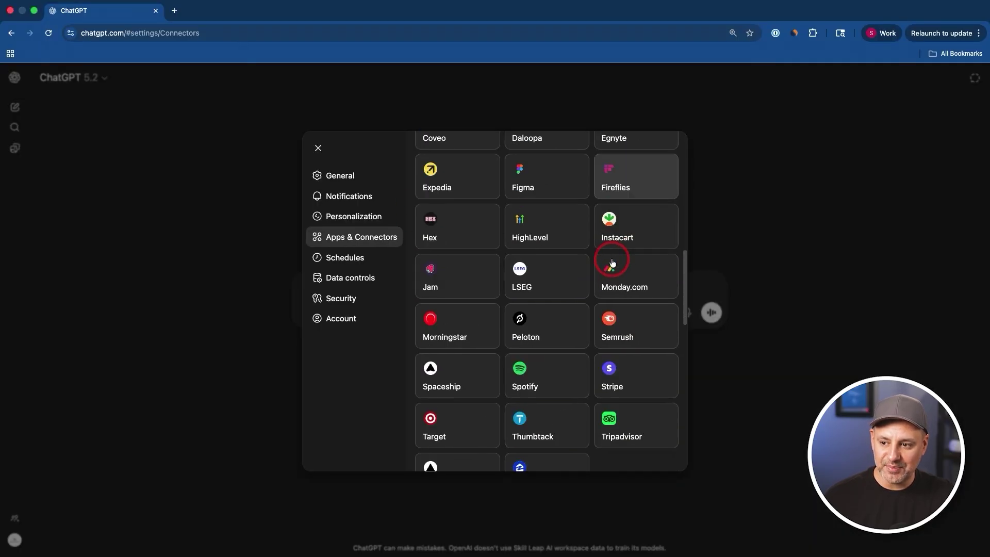
pyautogui.scroll(1, 542, 230)
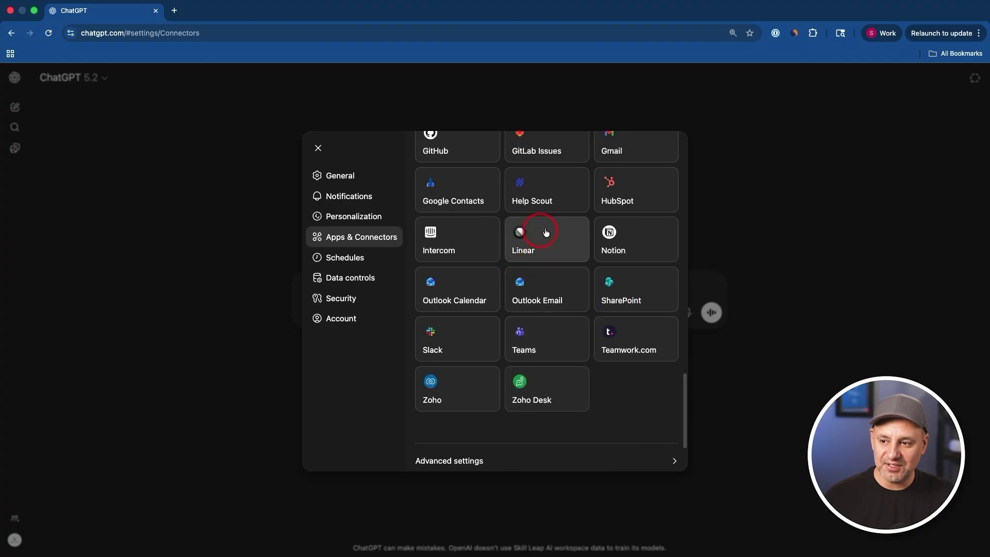
pyautogui.press('Escape')
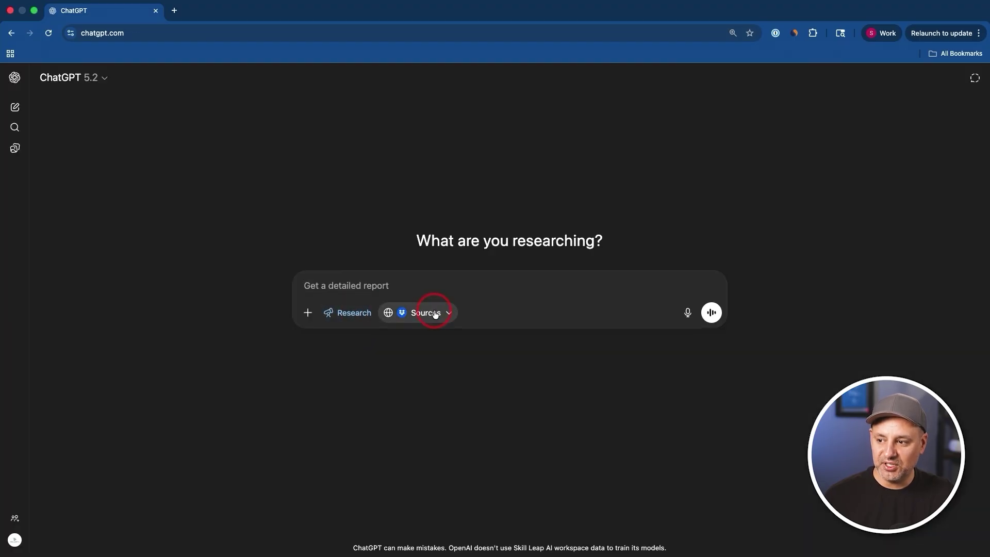
pyautogui.click(429, 313)
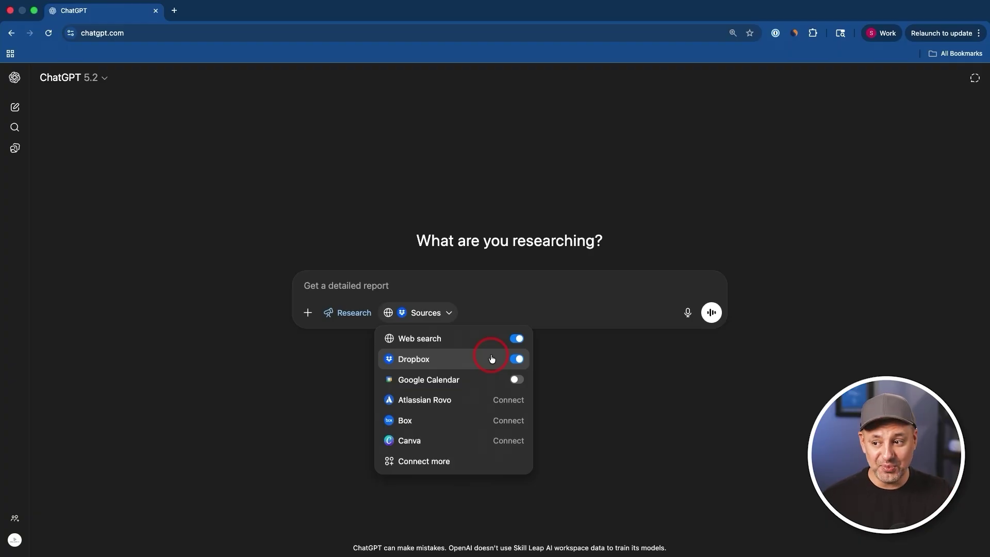
pyautogui.click(390, 285)
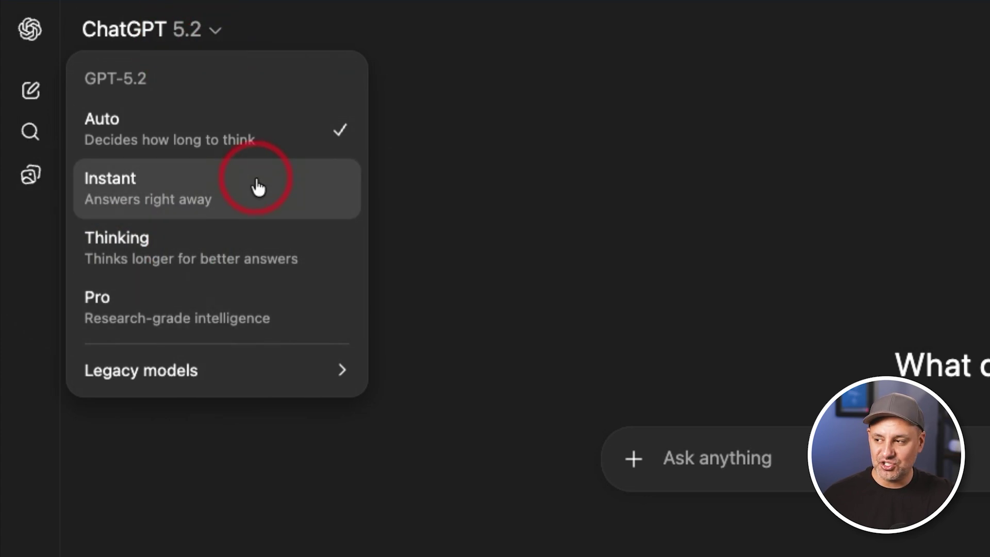
# - Switch the model to Thinking with Extended thinking time
pyautogui.click(255, 248)
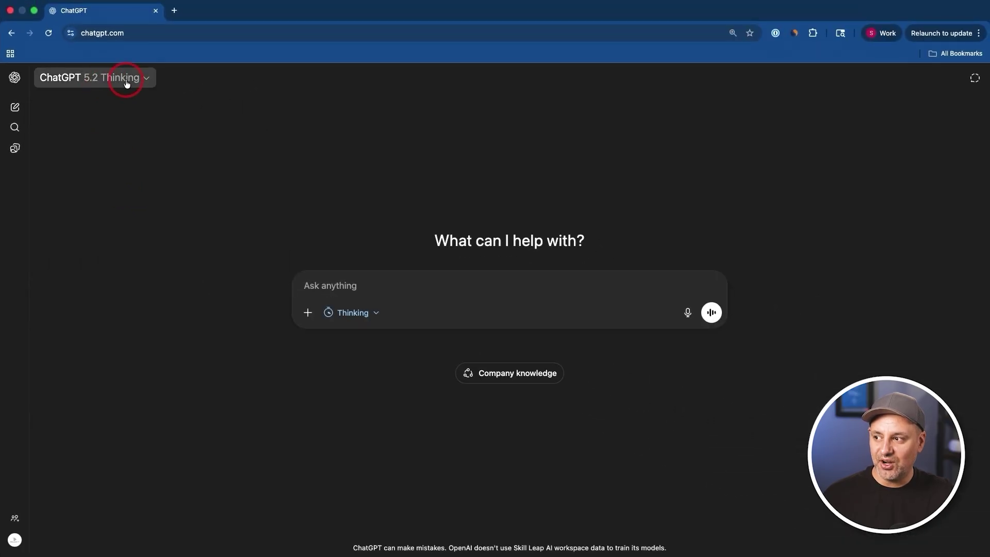
pyautogui.click(126, 81)
pyautogui.click(111, 189)
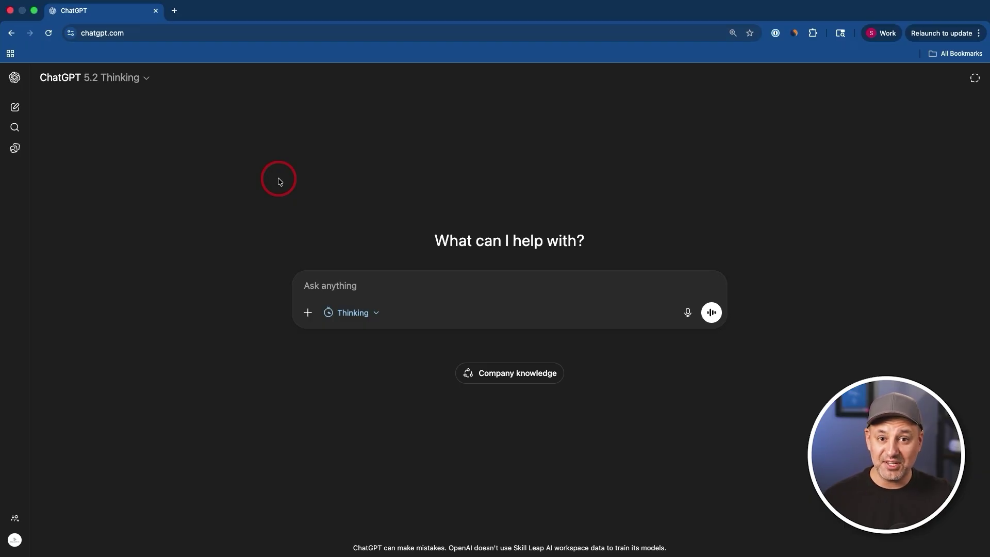
pyautogui.click(361, 314)
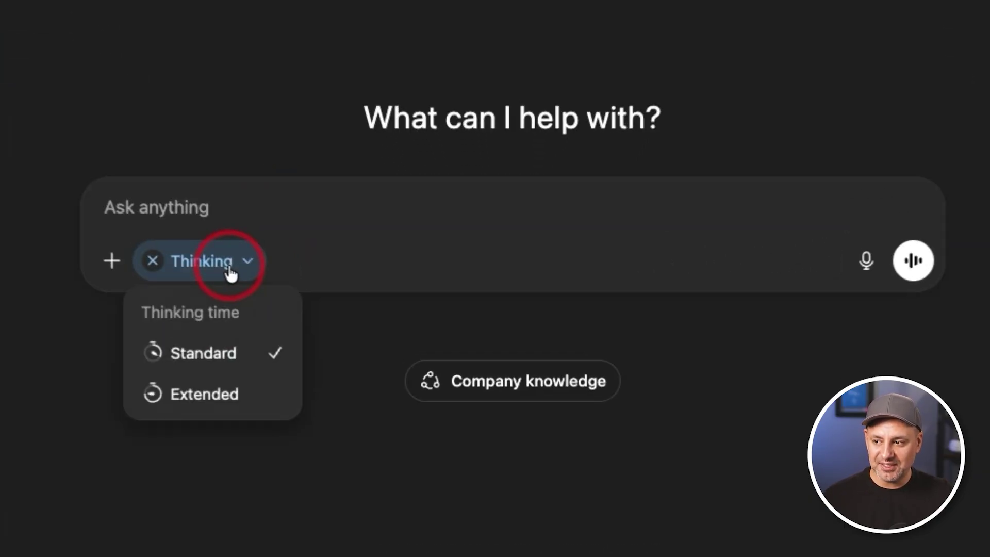
pyautogui.click(209, 396)
# - Ask for the single best way to market a small local music venue
pyautogui.write("what's the best way to market a small local music venue. give me only one option")
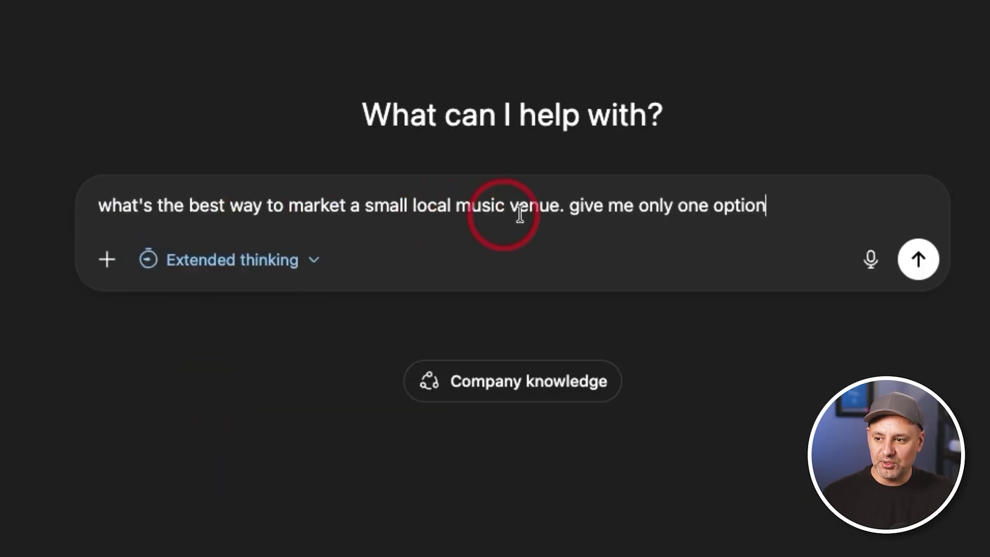
pyautogui.click(905, 253)
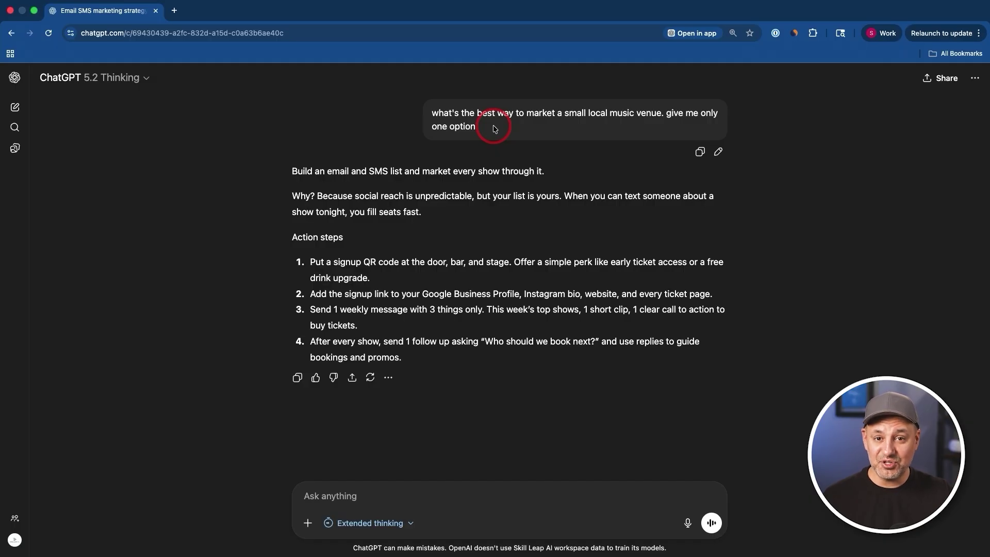
pyautogui.press('super+shift+o')
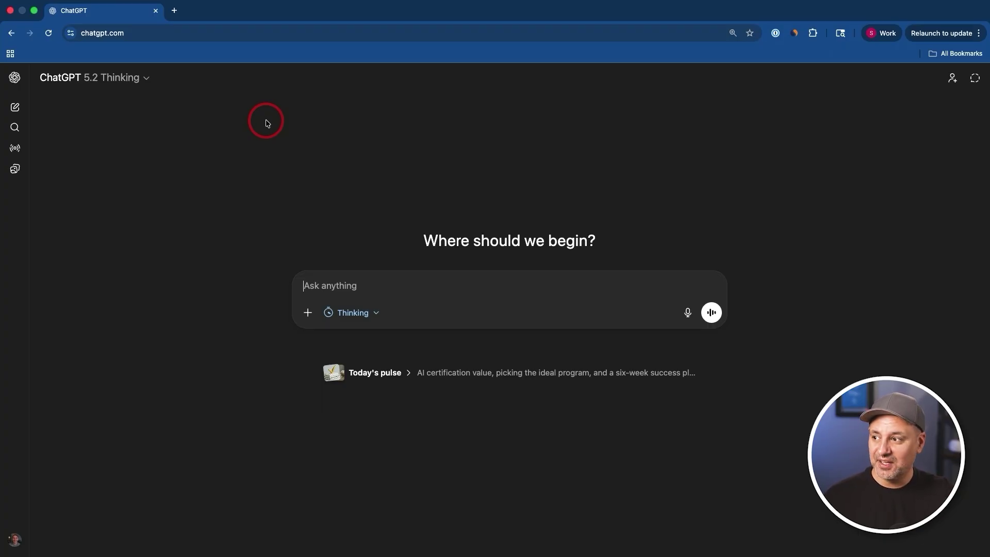
# - Keep the Thinking model, set thinking time to Heavy, then change it to Extended
pyautogui.click(130, 78)
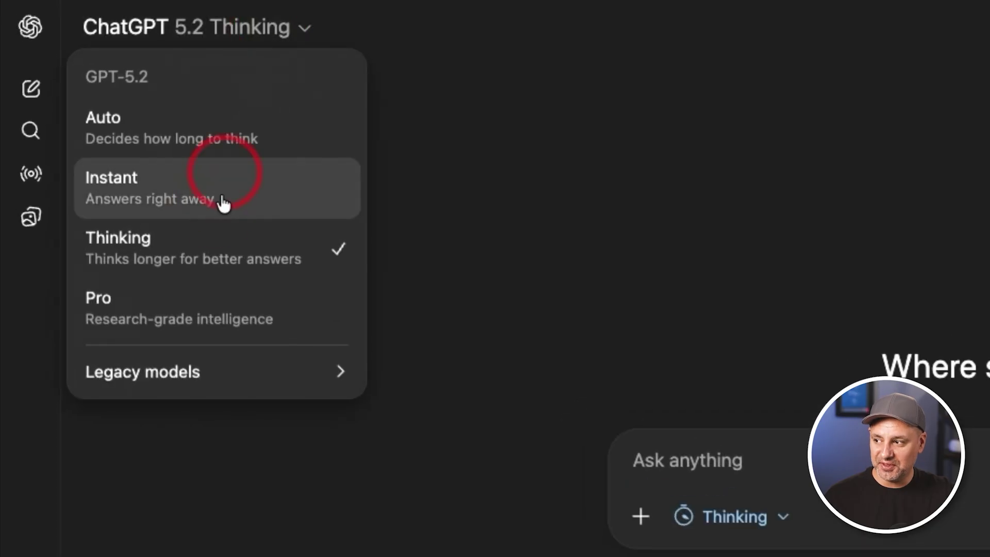
pyautogui.click(126, 248)
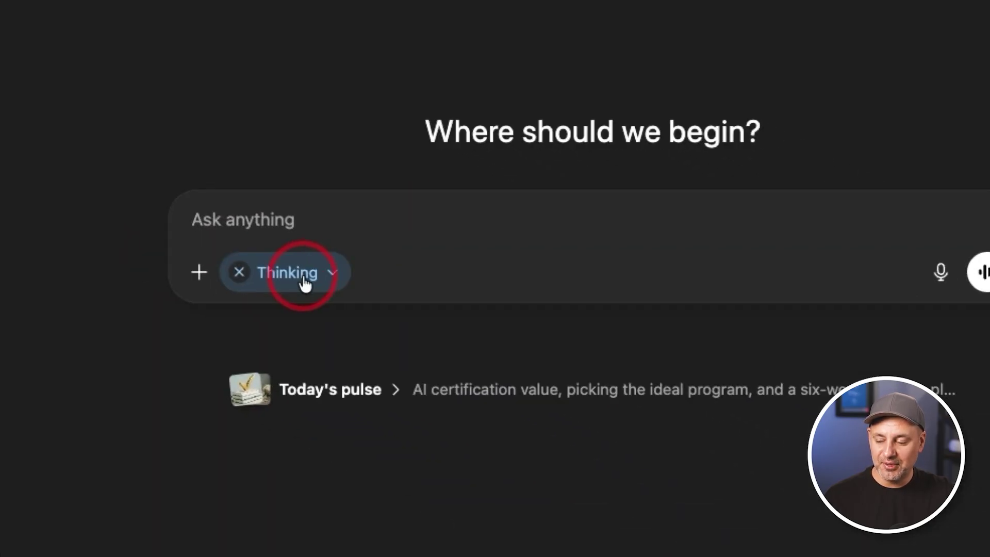
pyautogui.click(304, 282)
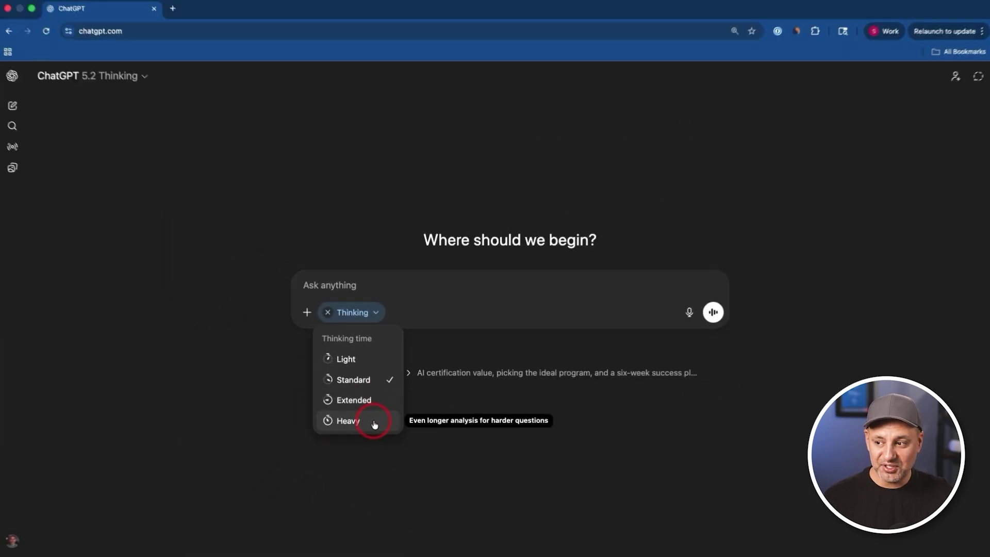
pyautogui.click(373, 422)
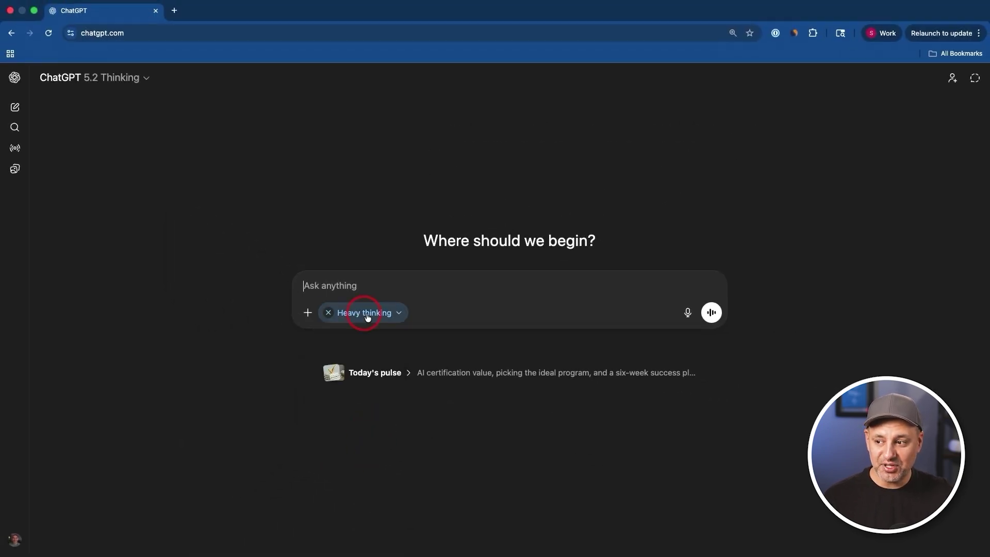
pyautogui.click(373, 311)
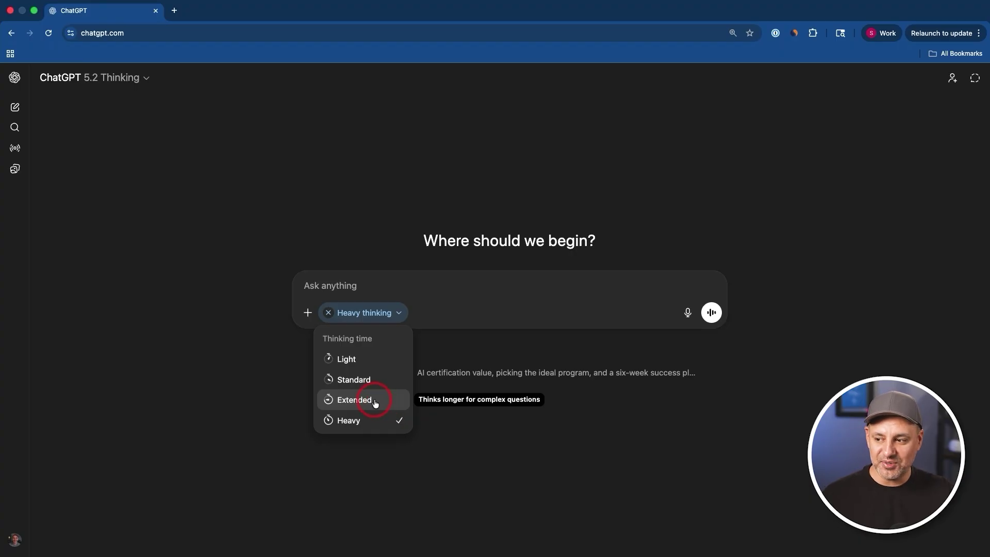
pyautogui.click(376, 403)
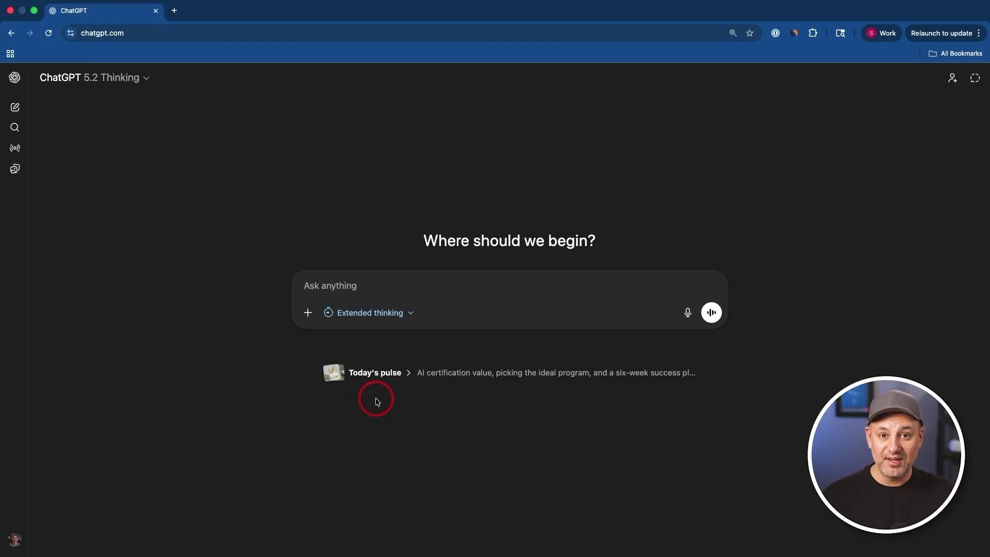
# - Switch the model to GPT-5.2 Pro and review its thinking-time options
pyautogui.click(122, 81)
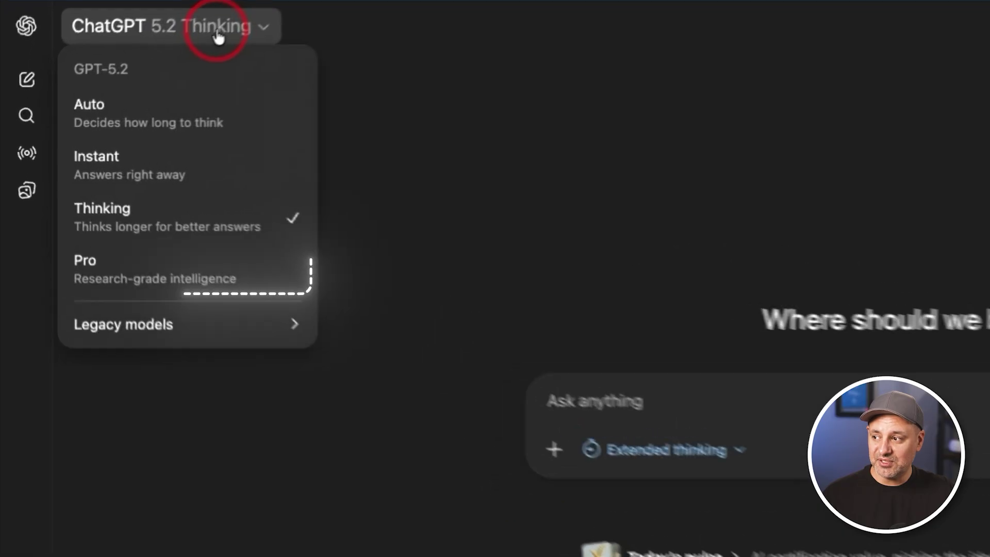
pyautogui.click(144, 271)
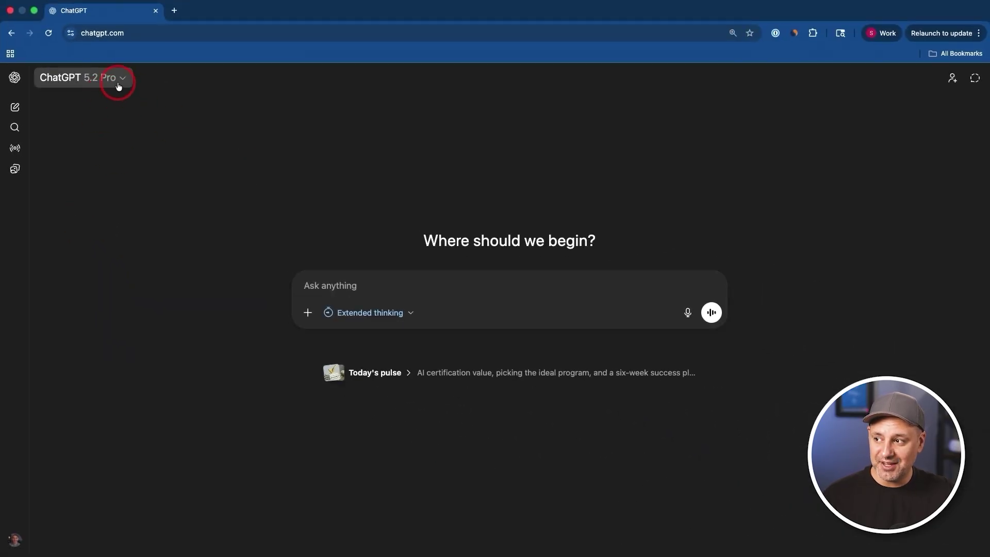
pyautogui.click(358, 311)
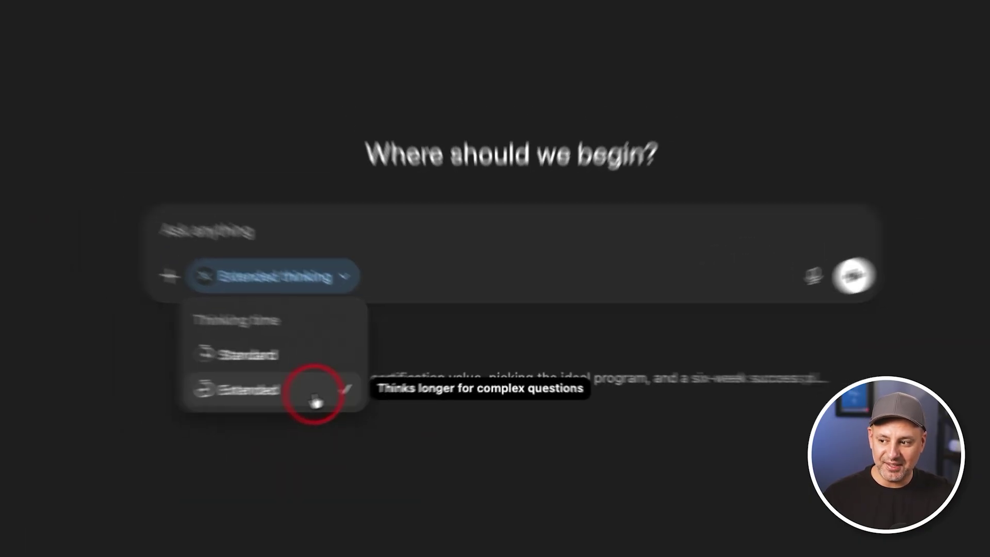
pyautogui.click(314, 401)
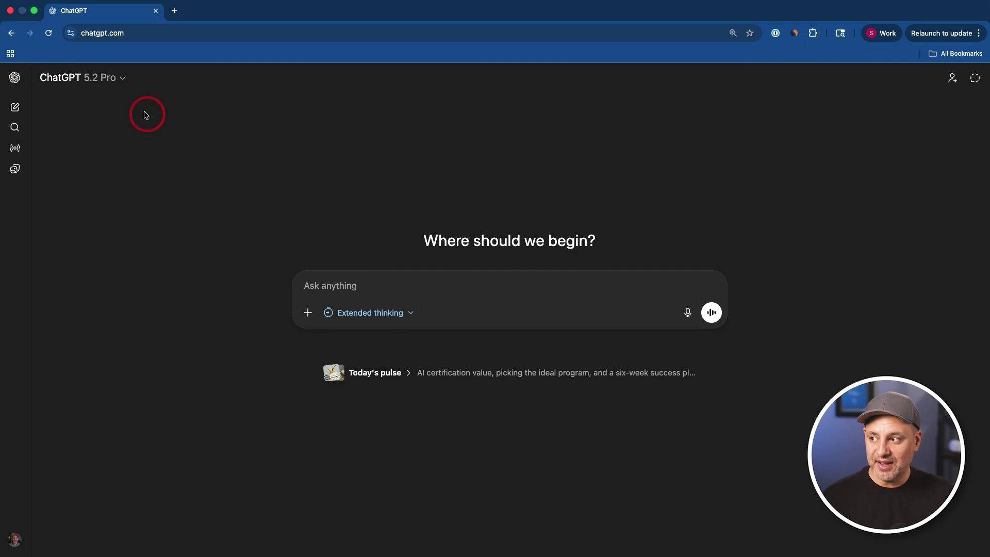
# - Reopen the model list to confirm Pro is still selected, keeping Extended thinking
pyautogui.click(105, 83)
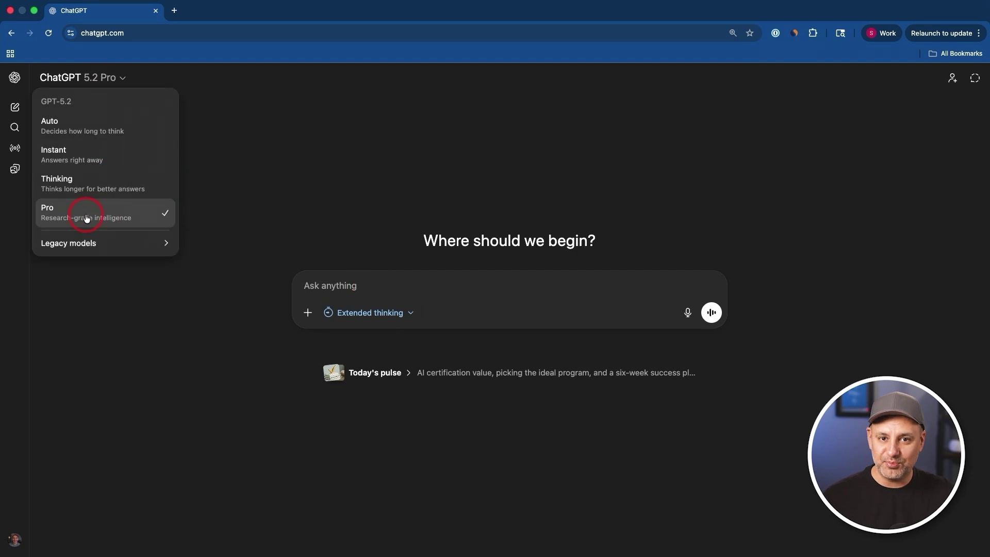
pyautogui.click(326, 287)
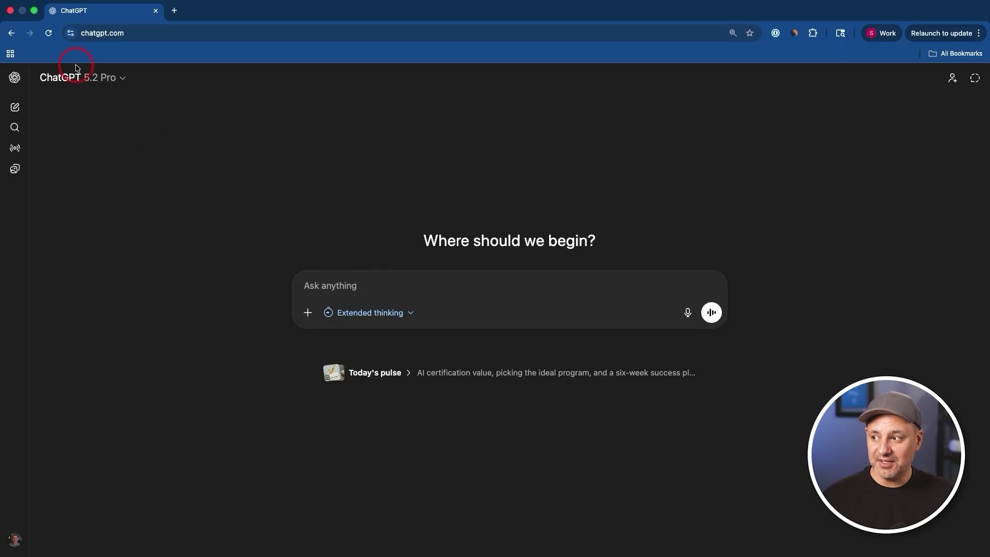
pyautogui.click(93, 79)
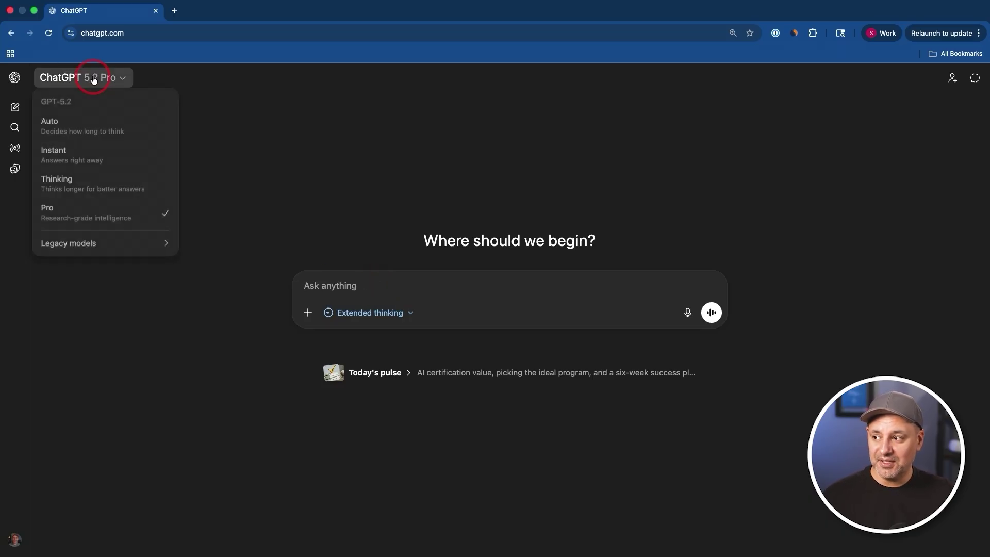
# - Switch back to GPT-5.2 Thinking with Heavy thinking time and view the black hole citation answer
pyautogui.click(72, 186)
pyautogui.click(352, 317)
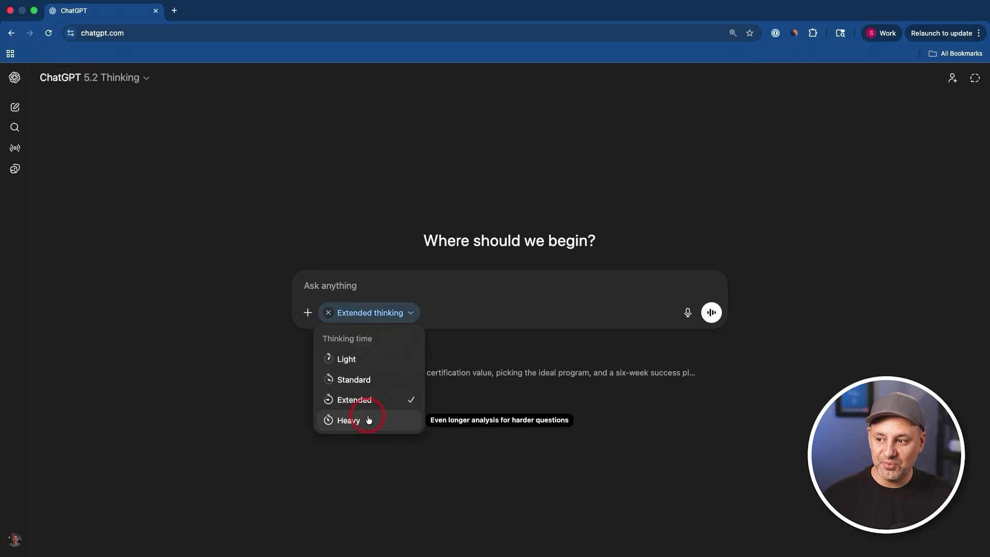
pyautogui.click(367, 413)
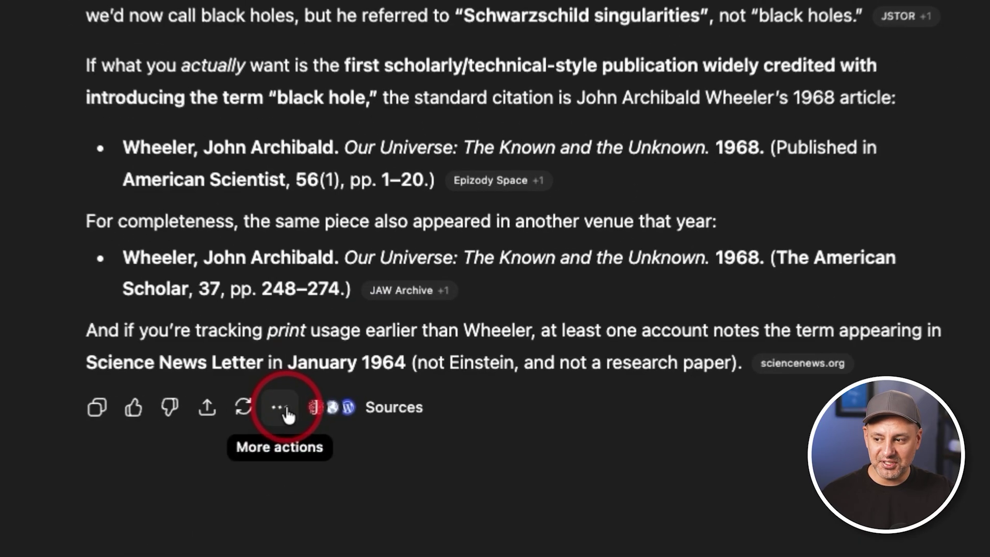
pyautogui.click(388, 403)
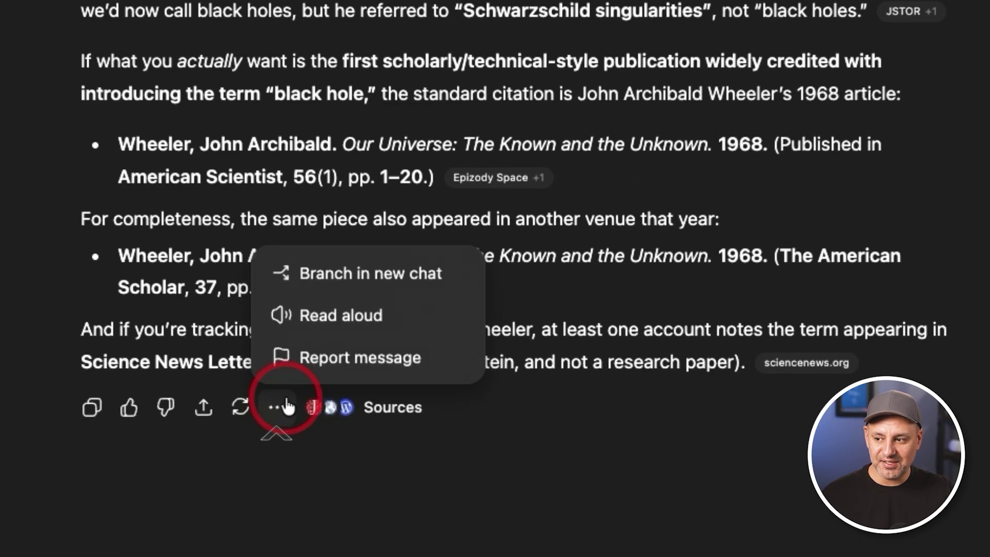
# - Branch the black hole citation chat into a new chat, then return to the original tab
pyautogui.click(290, 333)
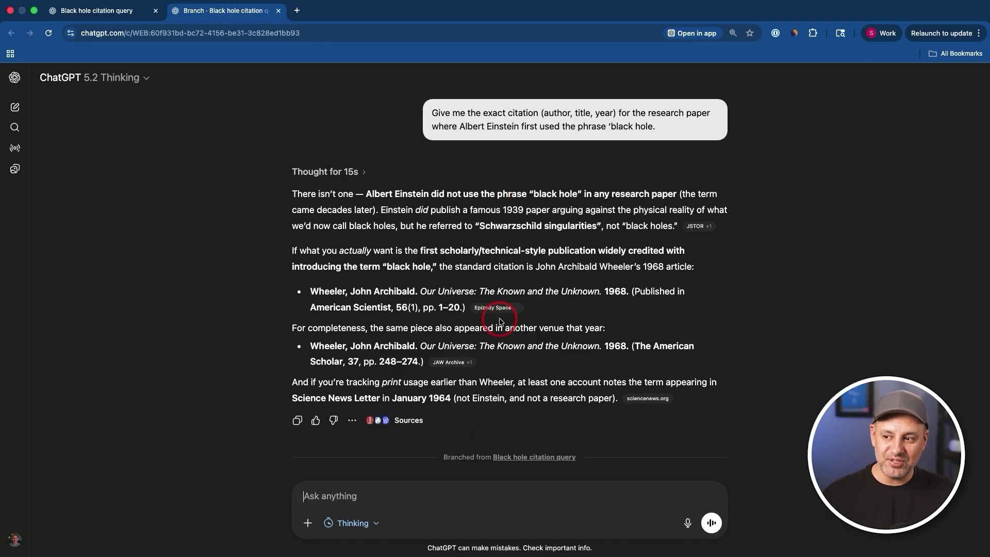
pyautogui.click(92, 18)
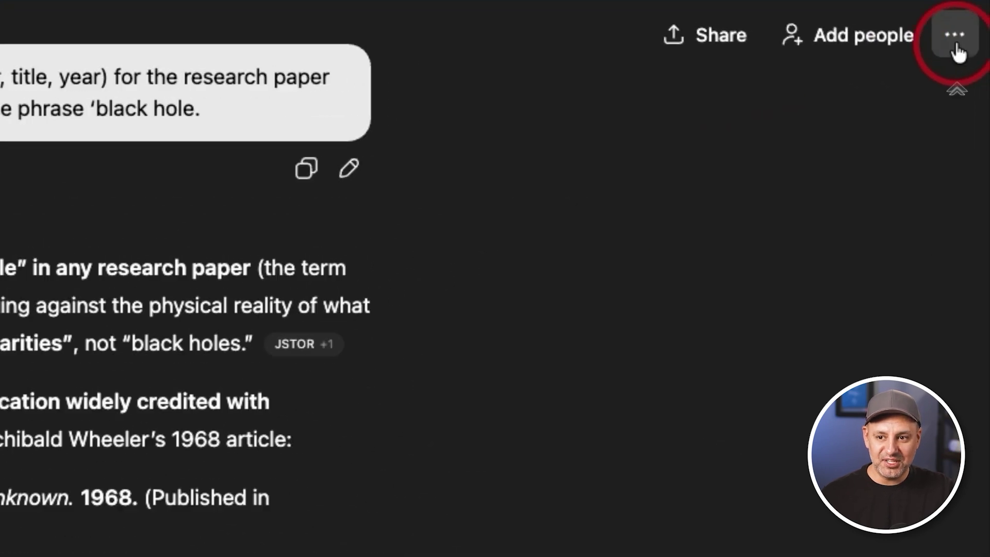
pyautogui.click(975, 78)
pyautogui.moveTo(835, 95)
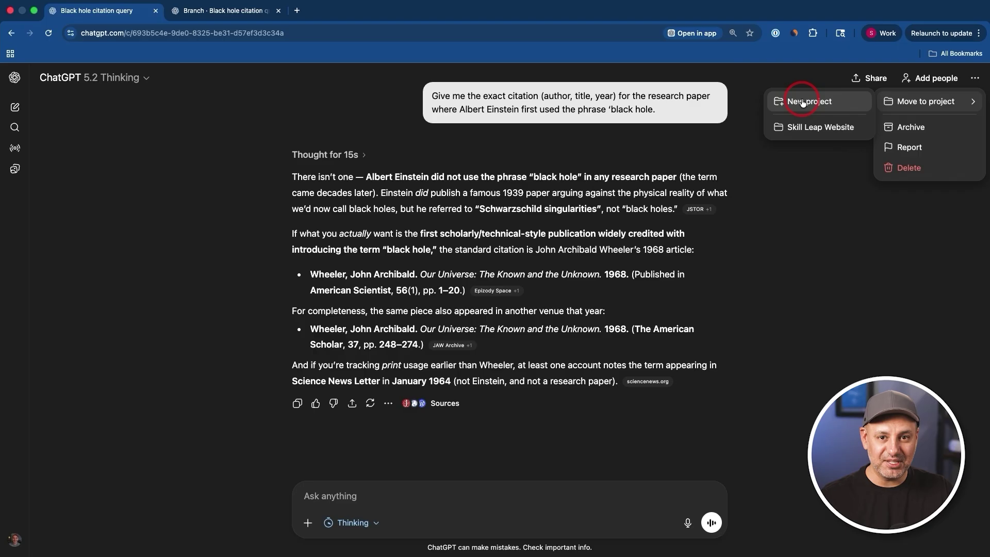
pyautogui.click(328, 395)
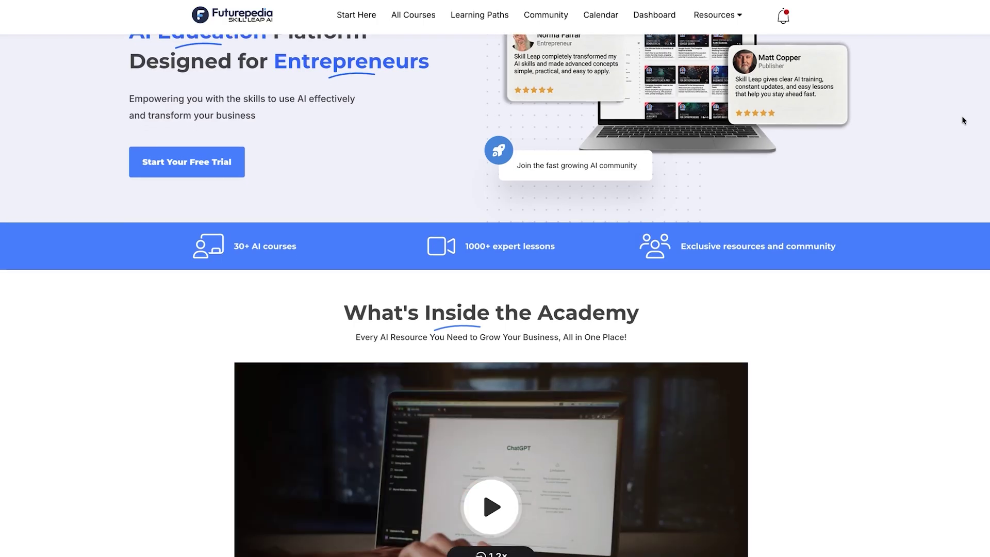
# - Scroll through Skill Leap AI's course catalog, resources and prompt library pages
pyautogui.scroll(-2, 963, 120)
pyautogui.scroll(-3, 962, 121)
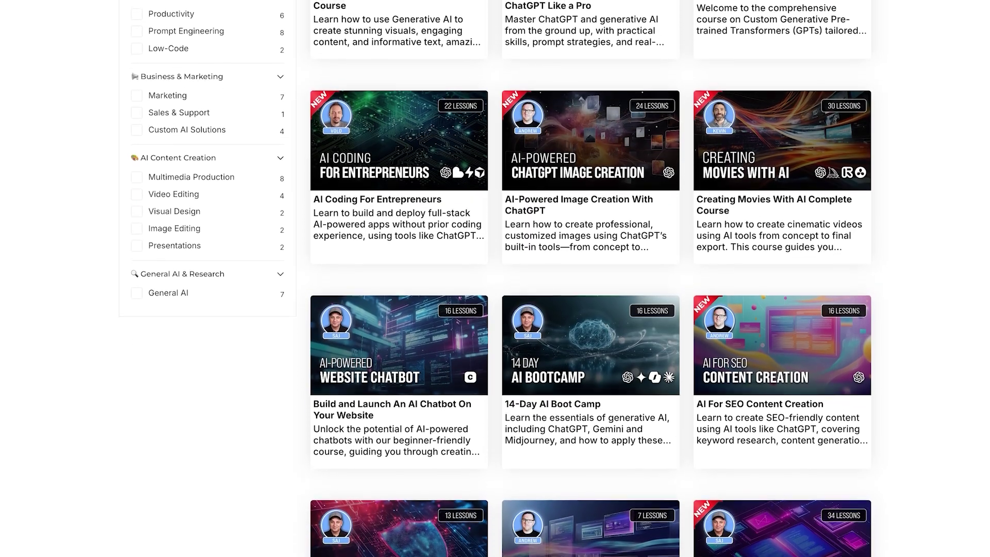
pyautogui.scroll(-3, 591, 278)
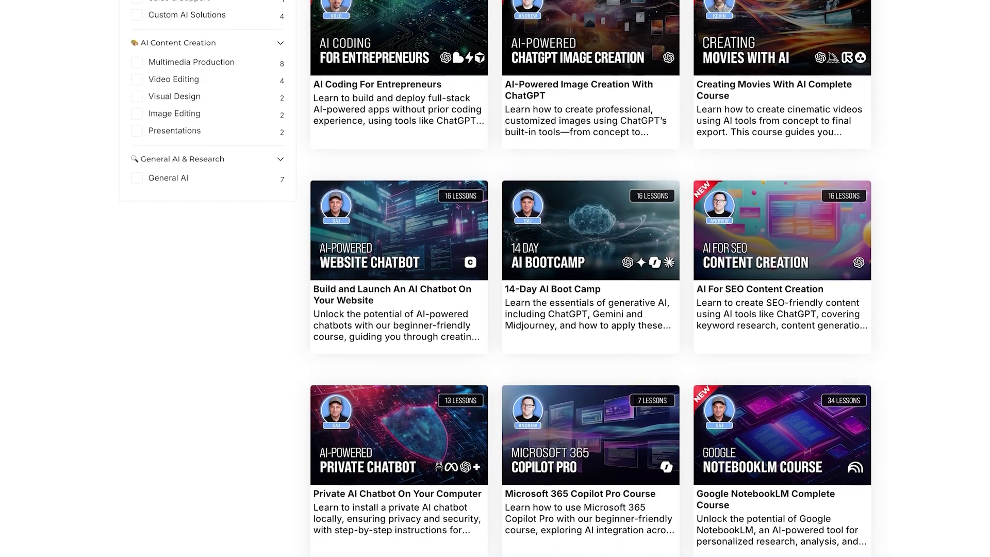
pyautogui.scroll(-1, 590, 278)
pyautogui.scroll(-1, 590, 278)
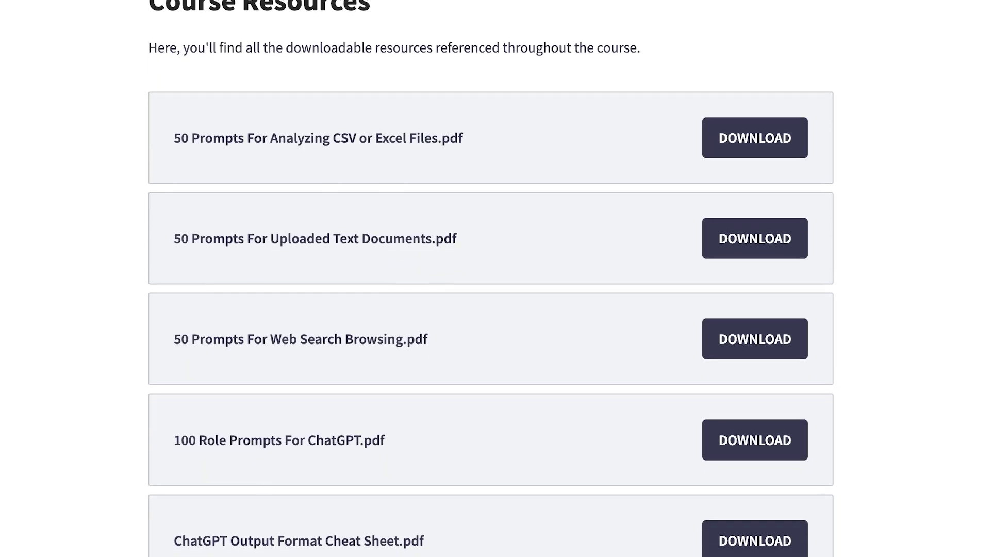
pyautogui.scroll(-1, 490, 278)
pyautogui.scroll(-2, 490, 309)
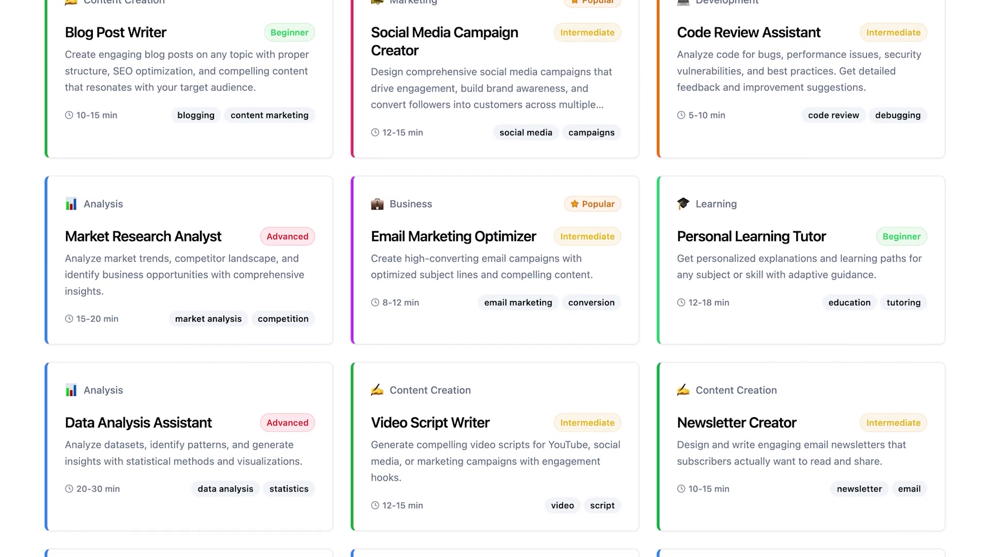
pyautogui.scroll(-1, 495, 278)
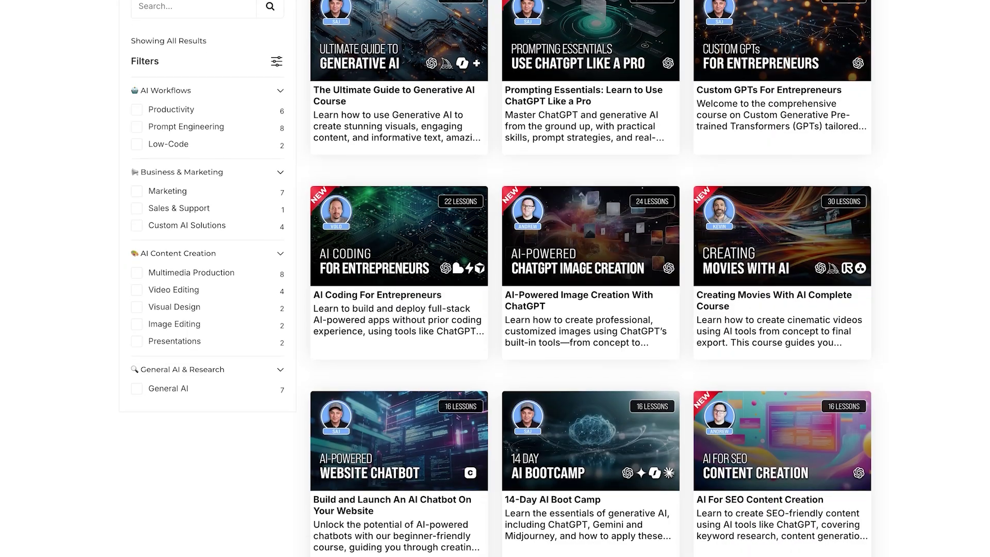
pyautogui.scroll(-3, 590, 279)
pyautogui.scroll(-3, 591, 279)
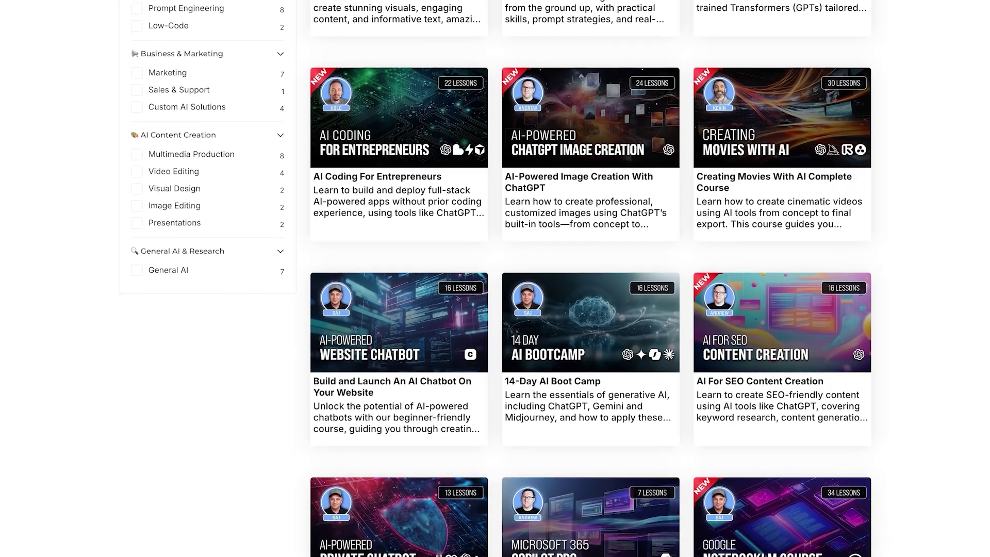